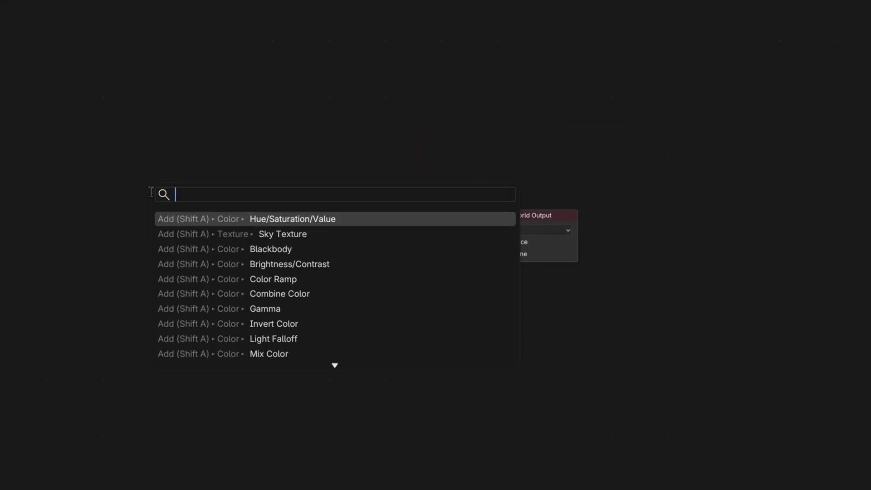
- Add a Sky Texture node and connect its Color output to the Background node's Color input
text(sky)
key(Return)
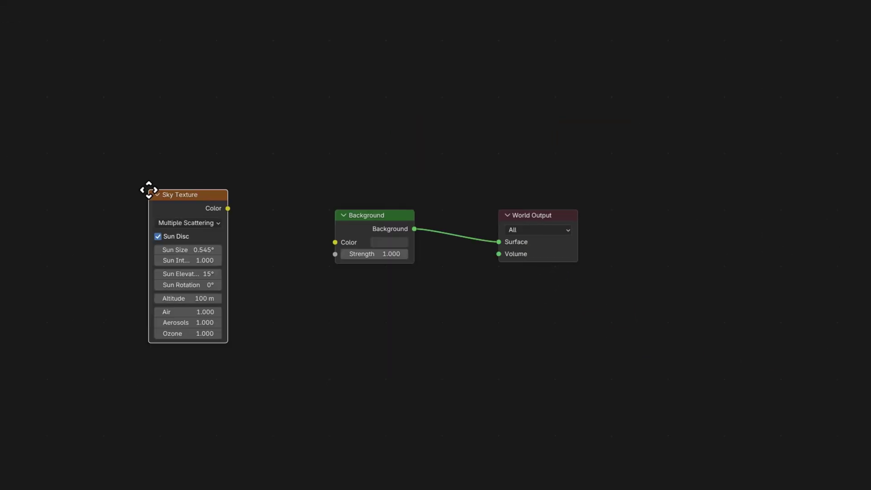
click(114, 210)
scroll(268, 233, up, 4)
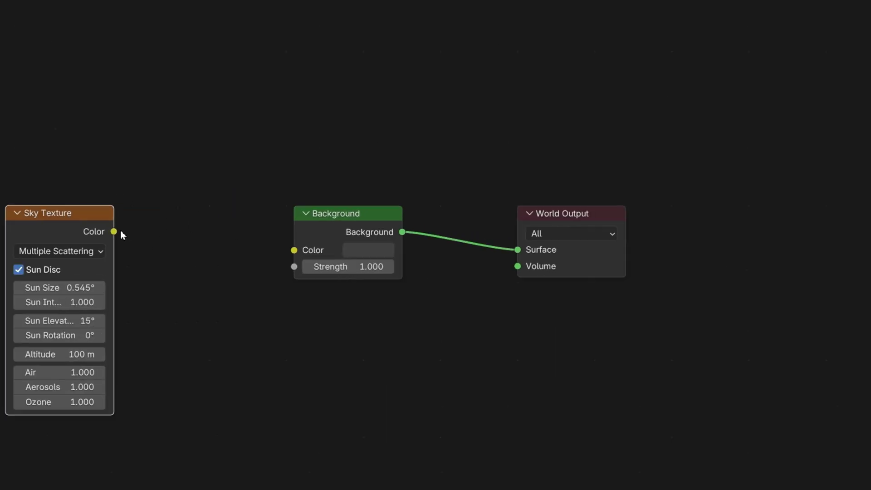
drag(290, 250, 291, 251)
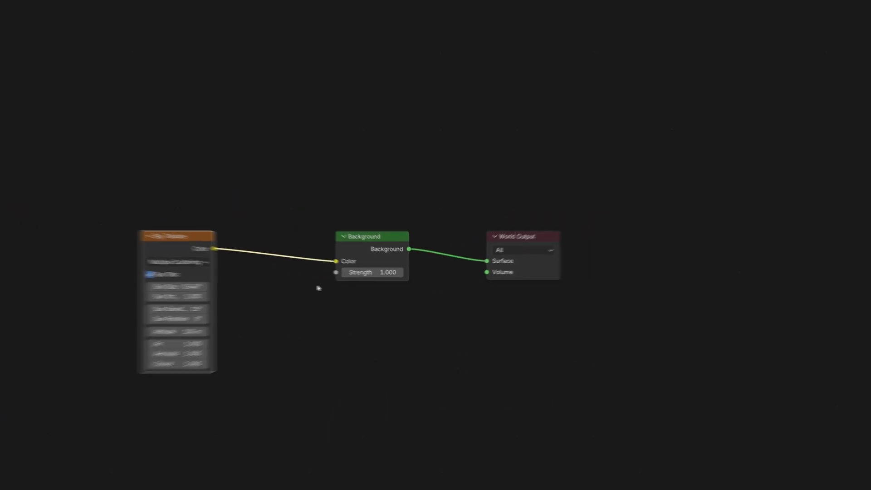
- Restore the full layout and switch the 3D viewport to rendered shading
key(ctrl+space)
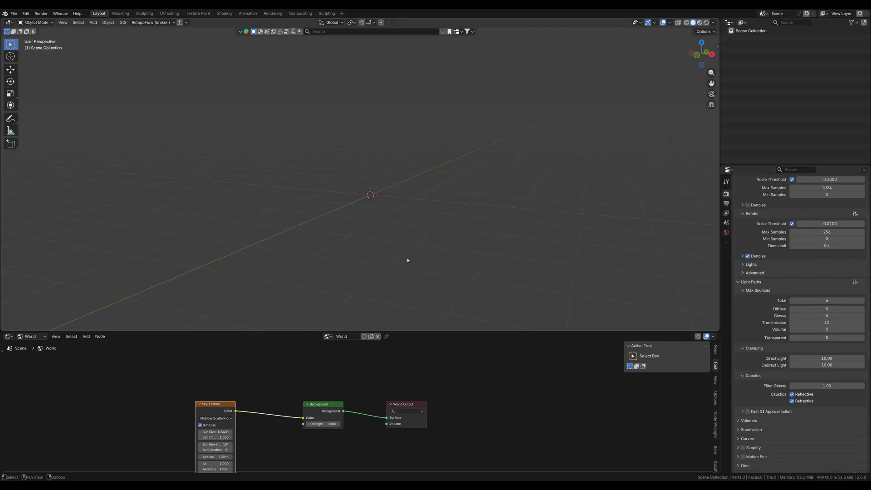
click(706, 22)
middle_drag(358, 204, 382, 207)
- Add a plane at the origin and scale its mesh by 3 in Edit Mode
key(F3)
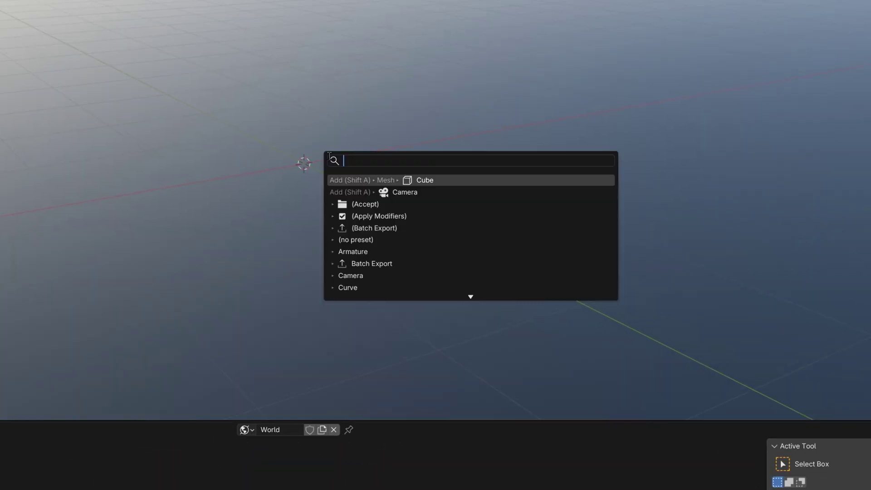
text(plane)
key(Return)
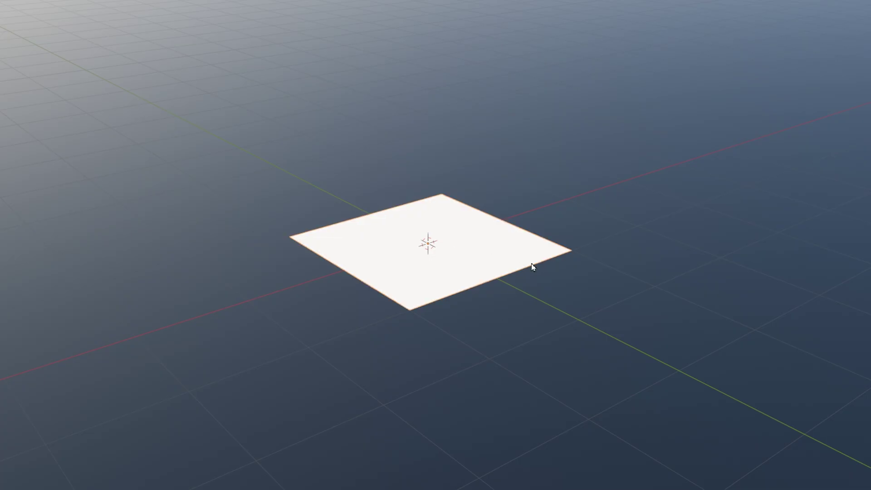
key(Tab)
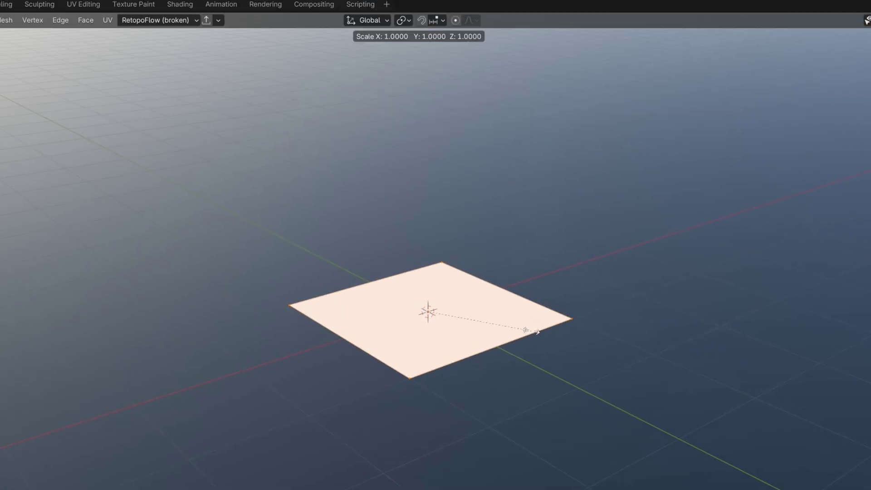
text(3)
key(Return)
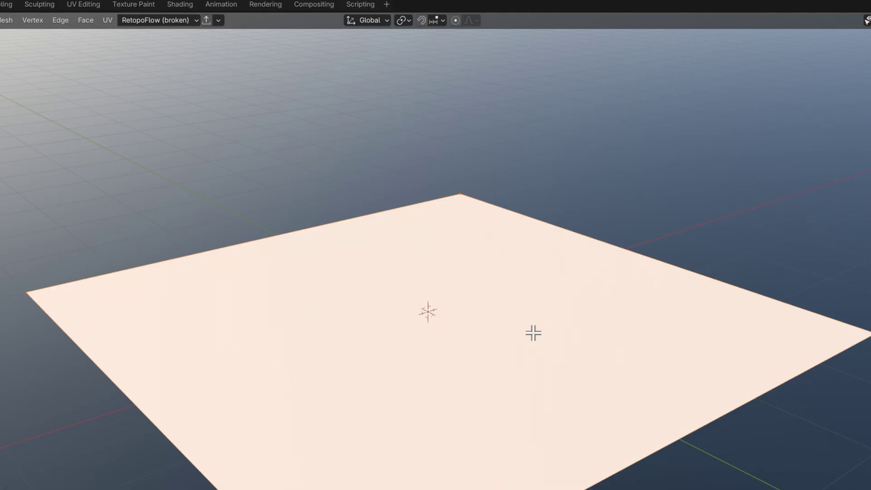
scroll(384, 248, down, 2)
middle_drag(378, 249, 457, 276)
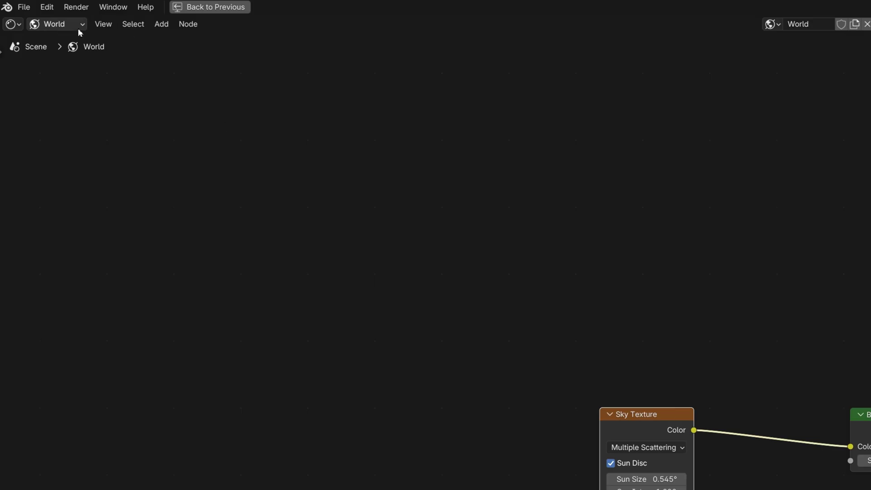
- Switch the shader editor from World to the plane's object material and add a Texture Coordinate node before the Principled BSDF
click(79, 28)
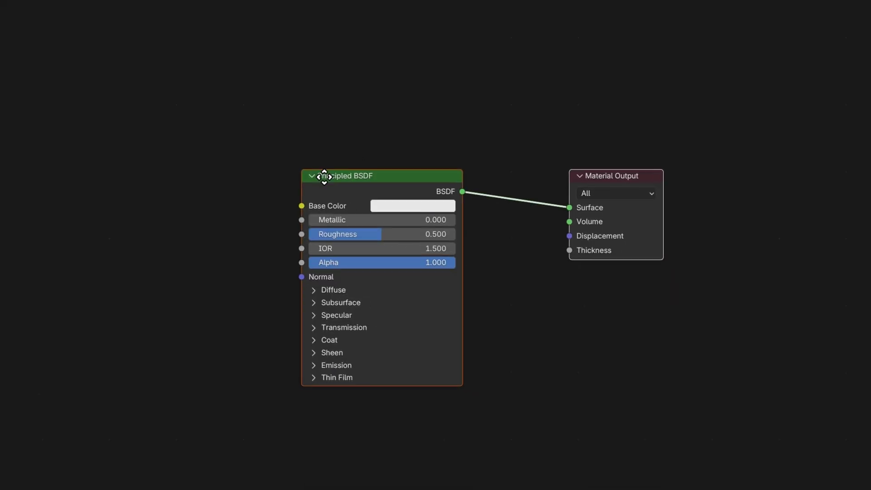
key(F3)
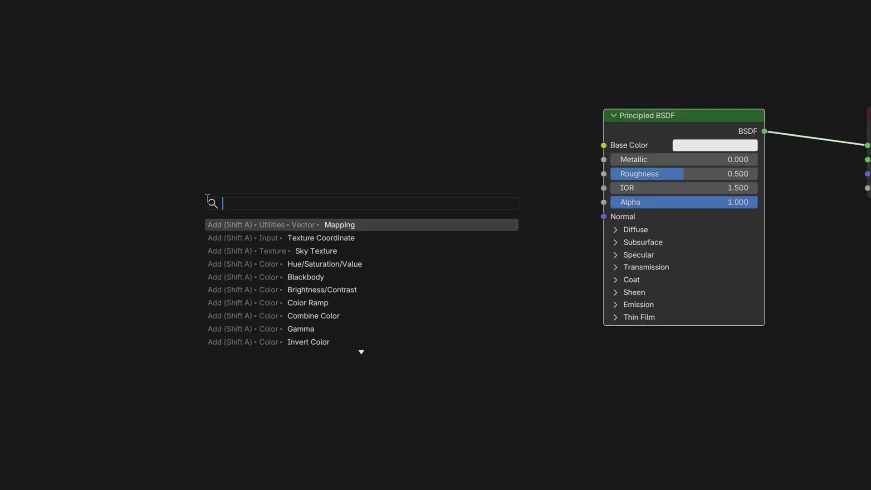
text(Texture coo)
key(Return)
click(200, 191)
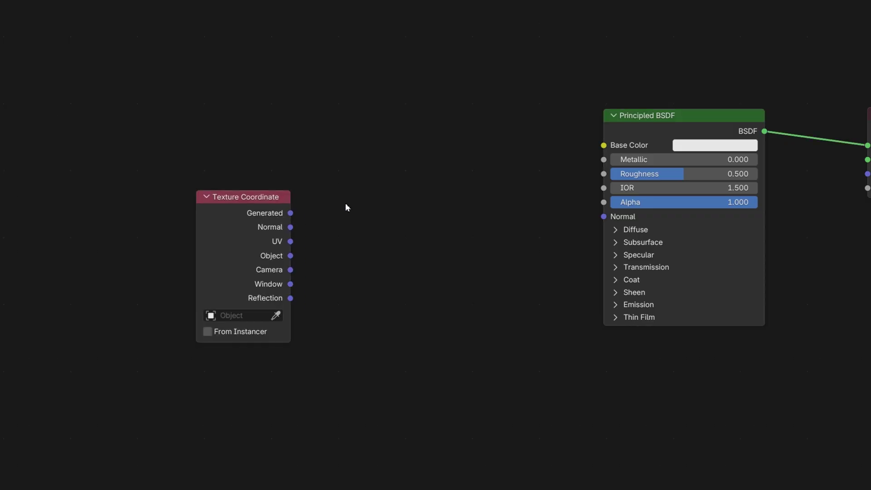
- Add a Mapping node and connect the Texture Coordinate node's UV output to its Vector input
key(F3)
text(ma)
key(BackSpace)
text(p)
key(BackSpace)
key(Return)
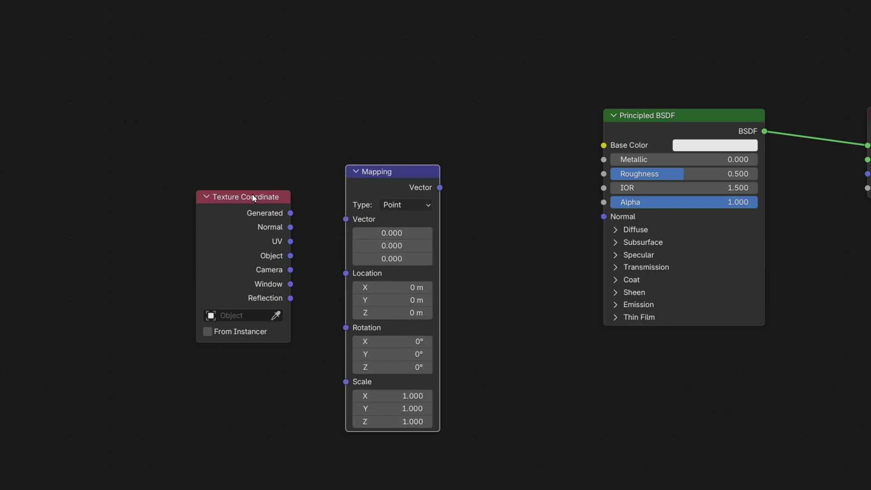
drag(253, 198, 233, 198)
drag(271, 242, 344, 225)
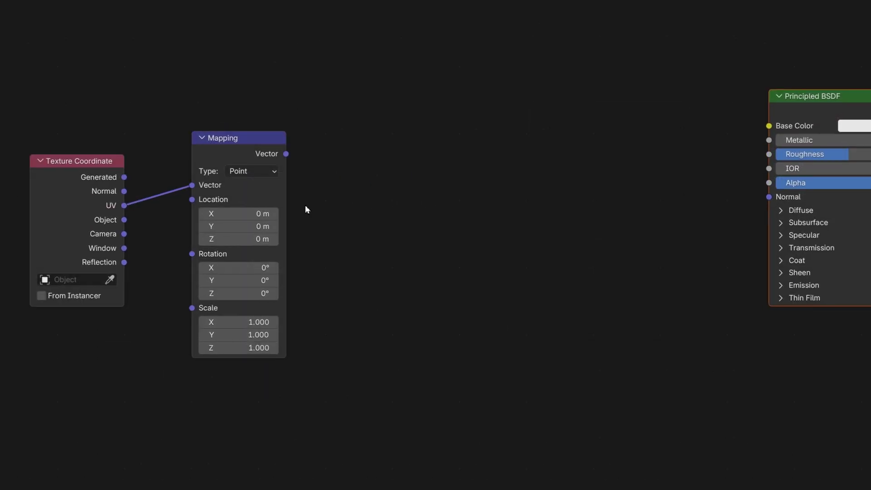
- Add a Voronoi Texture node and feed its Vector input from the Mapping node's Vector output
key(F3)
text(voron)
key(Return)
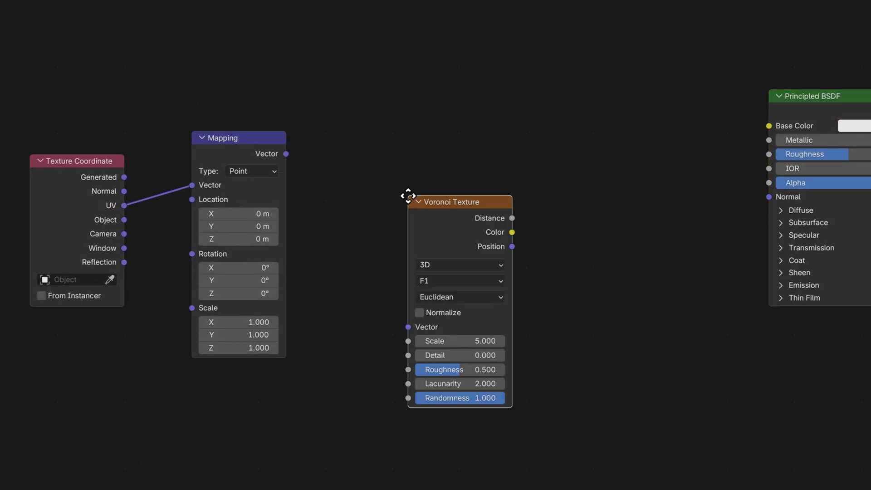
click(376, 117)
drag(286, 154, 338, 229)
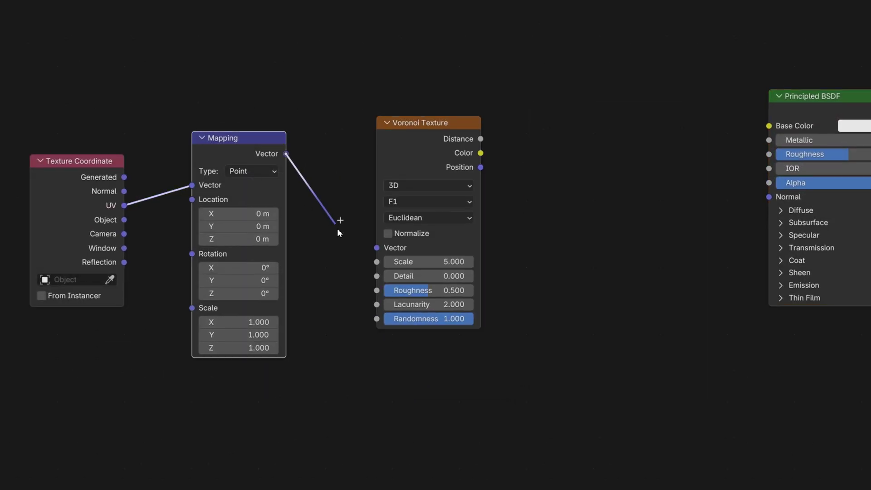
- Enable Normalize on the Voronoi Texture and set its dimensions to 4D
click(388, 234)
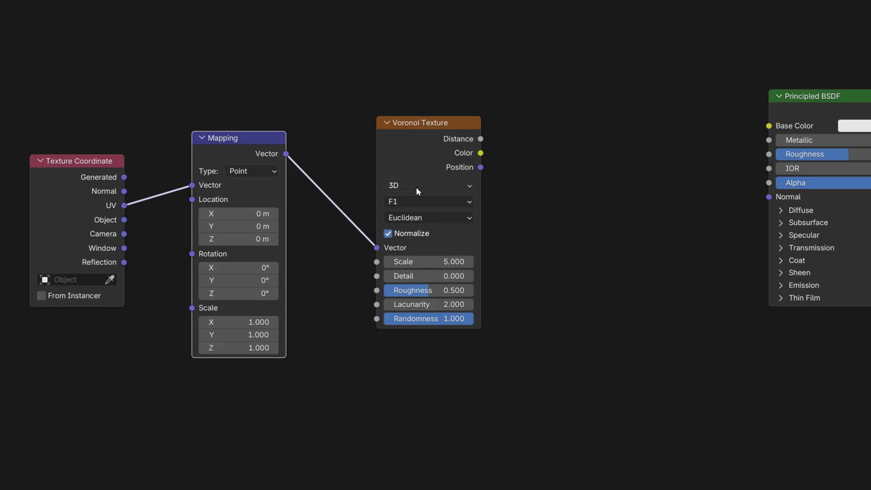
click(415, 184)
click(414, 262)
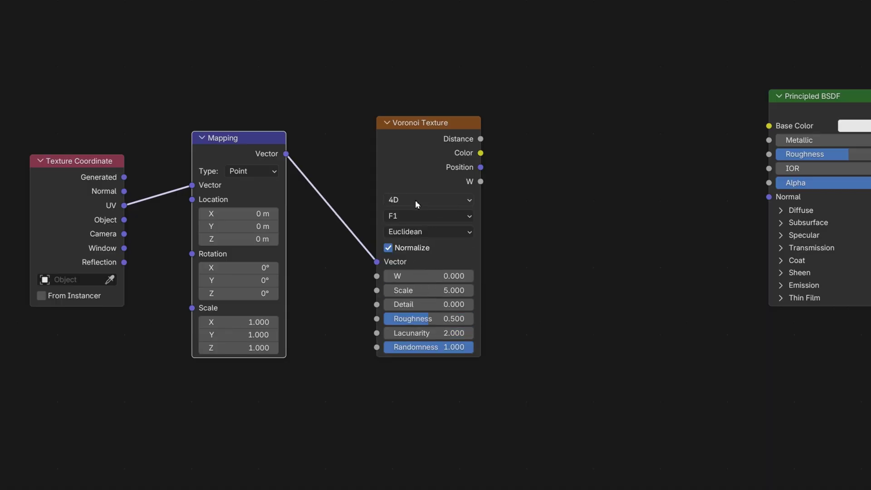
drag(413, 143, 511, 148)
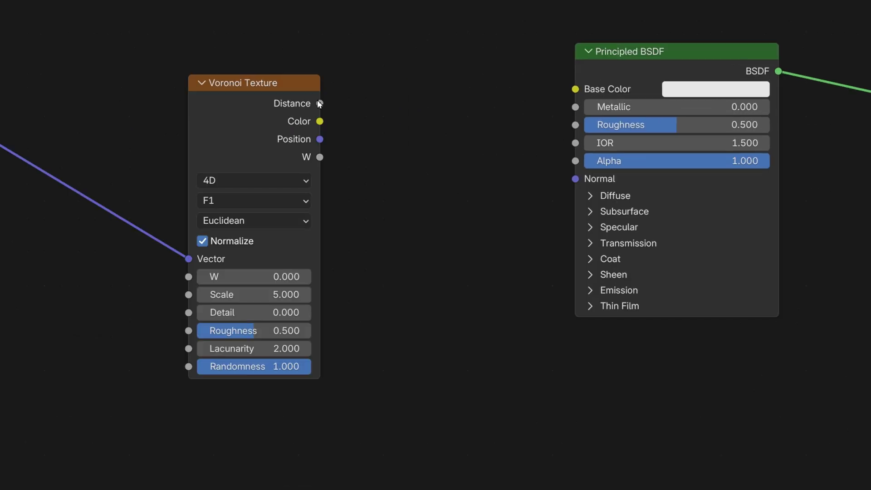
- Add a Displacement node with Voronoi Distance driving its Height, and connect it to the Material Output's Displacement input
drag(432, 99, 499, 217)
text(displace)
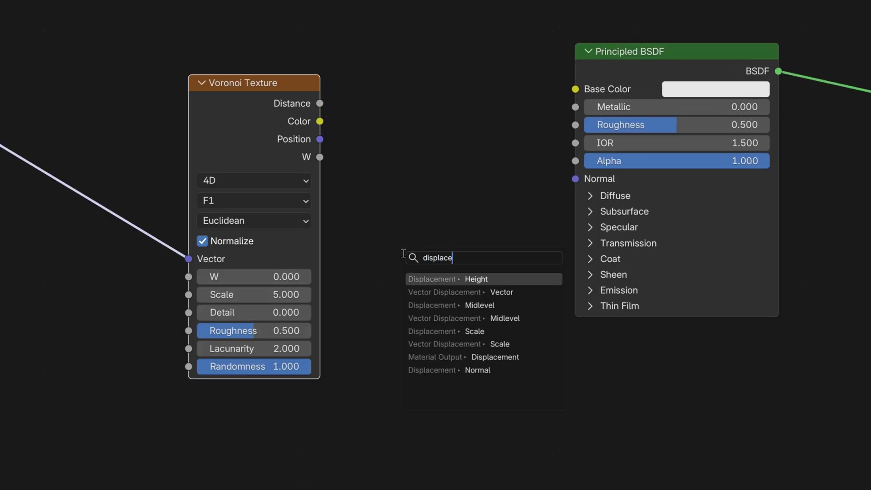
key(Return)
click(472, 412)
drag(653, 54, 512, 0)
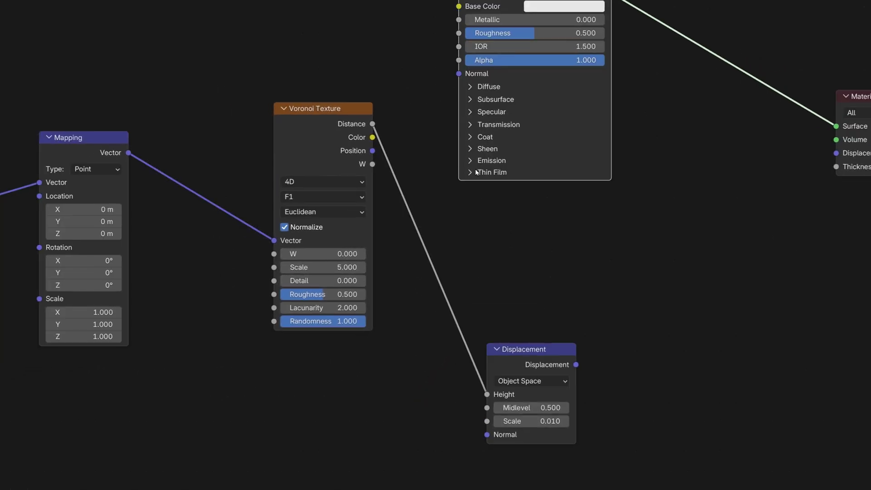
drag(575, 364, 822, 178)
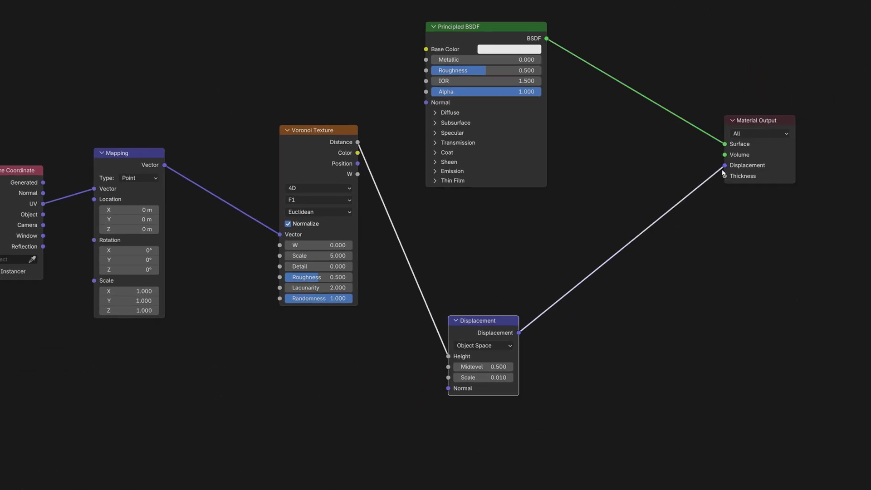
- Paste a dark brown base color into the Principled BSDF and set its roughness to 0.019
click(503, 49)
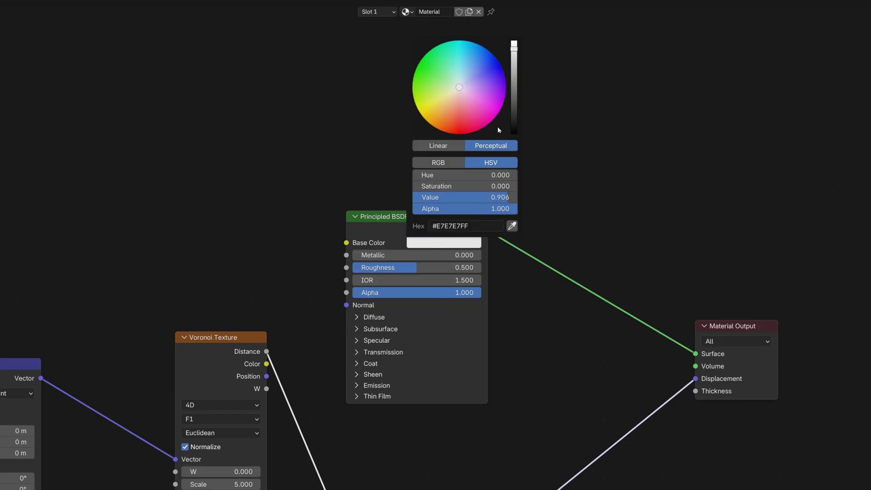
key(ctrl+v)
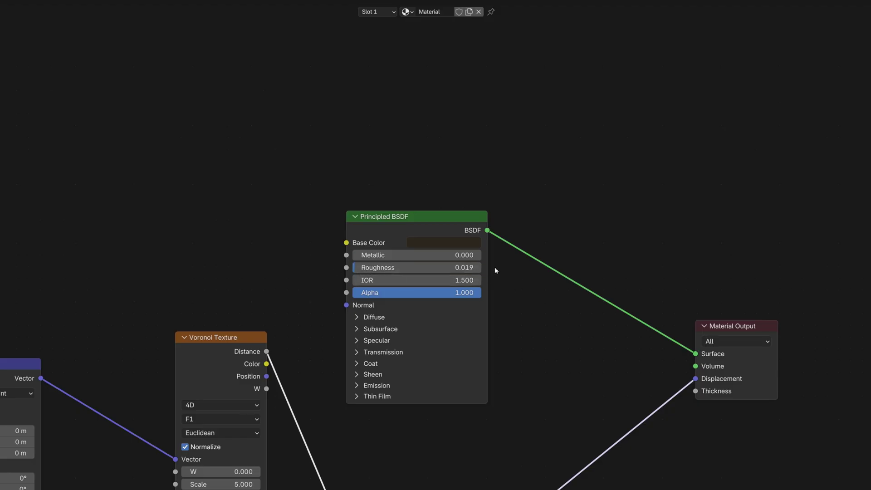
key(ctrl+space)
middle_drag(427, 214, 421, 184)
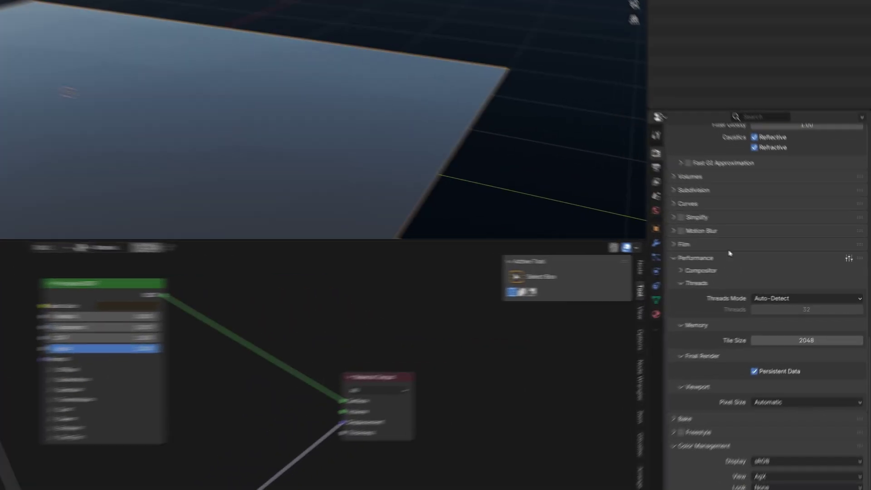
- Widen the properties area and add a Subdivision Surface modifier to the plane
drag(646, 206, 586, 209)
scroll(302, 127, down, 1)
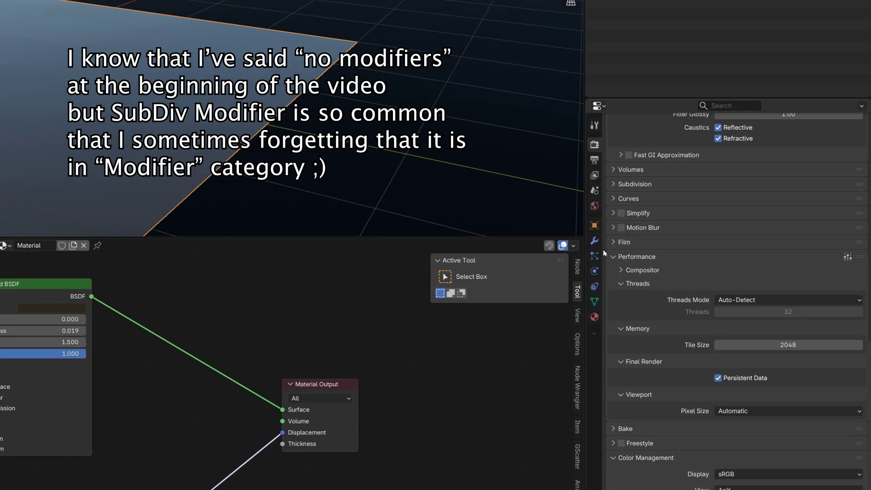
click(594, 240)
click(653, 143)
click(655, 148)
text(sub)
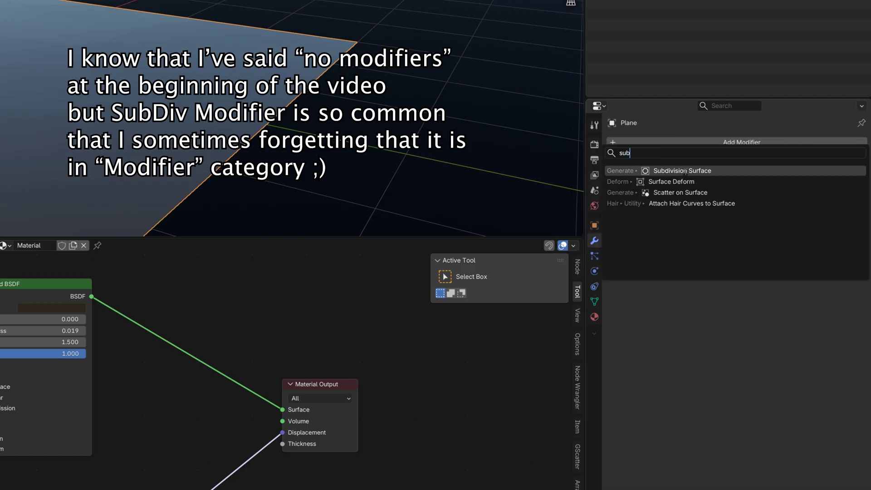
click(684, 171)
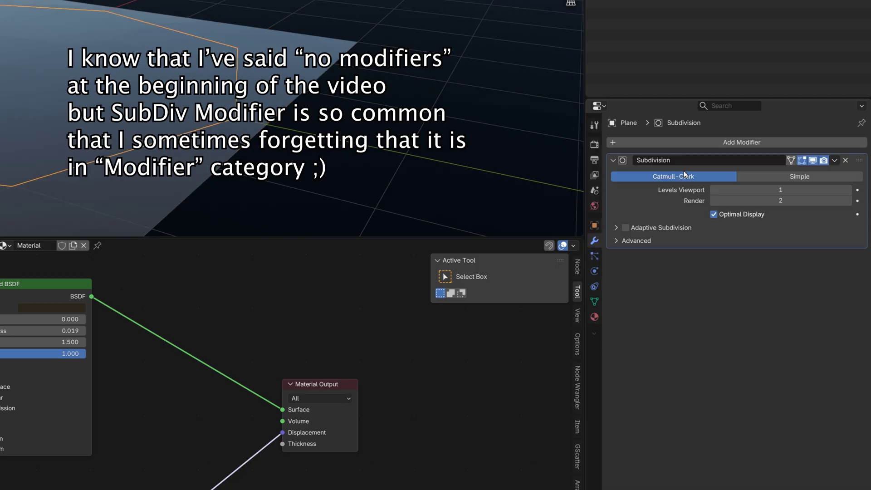
- Enable Adaptive Subdivision on the Subdivision modifier, set its type to Simple, and expand the adaptive settings
click(626, 241)
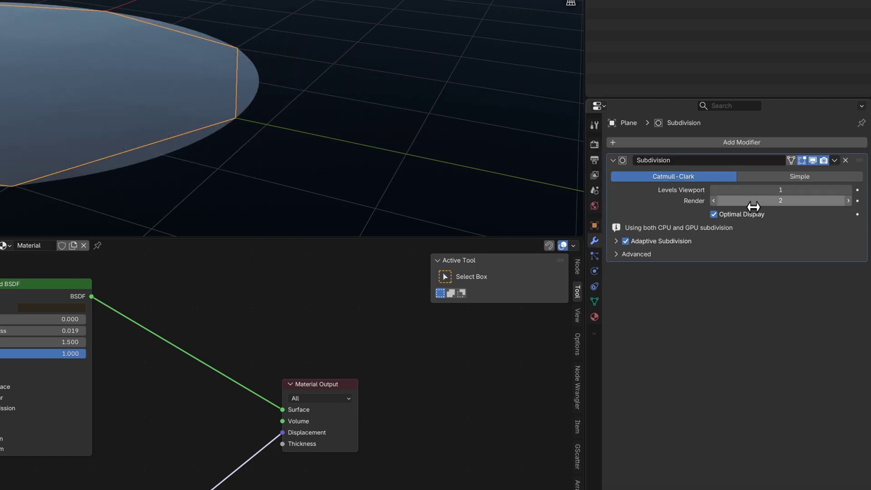
click(764, 177)
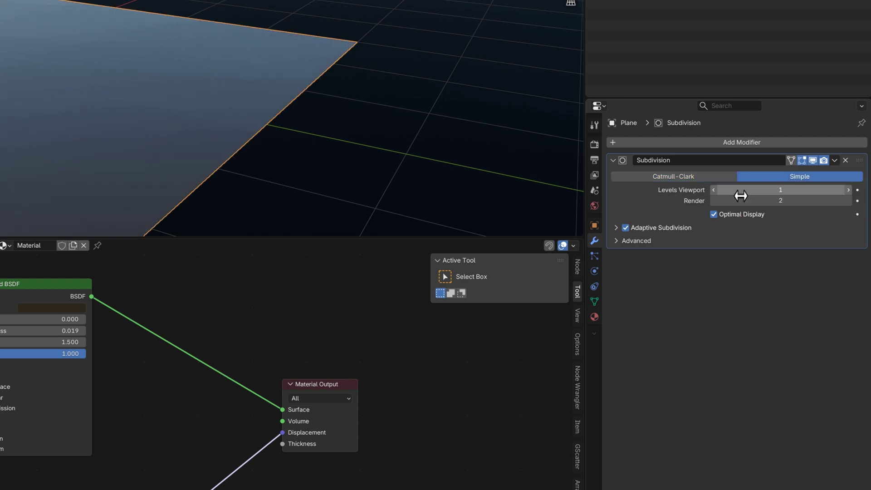
click(616, 228)
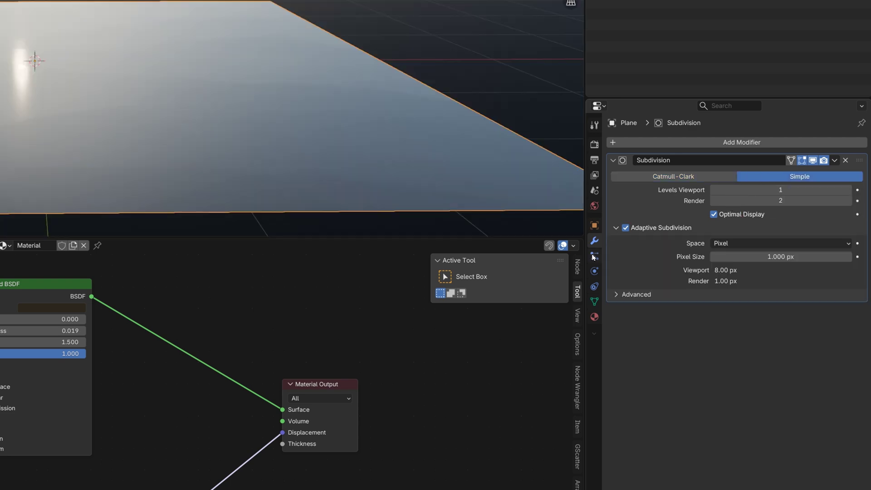
- Set the material's surface displacement method to Displacement and Bump
click(594, 316)
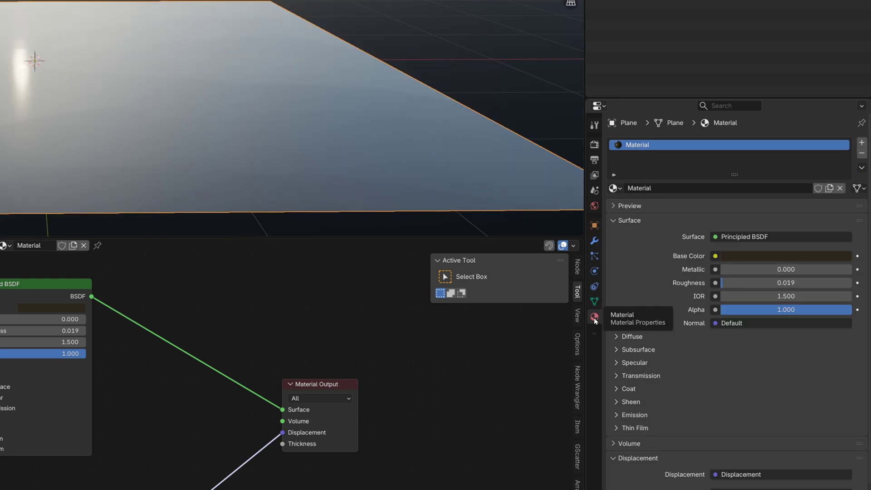
scroll(666, 344, down, 5)
click(615, 343)
scroll(689, 337, down, 6)
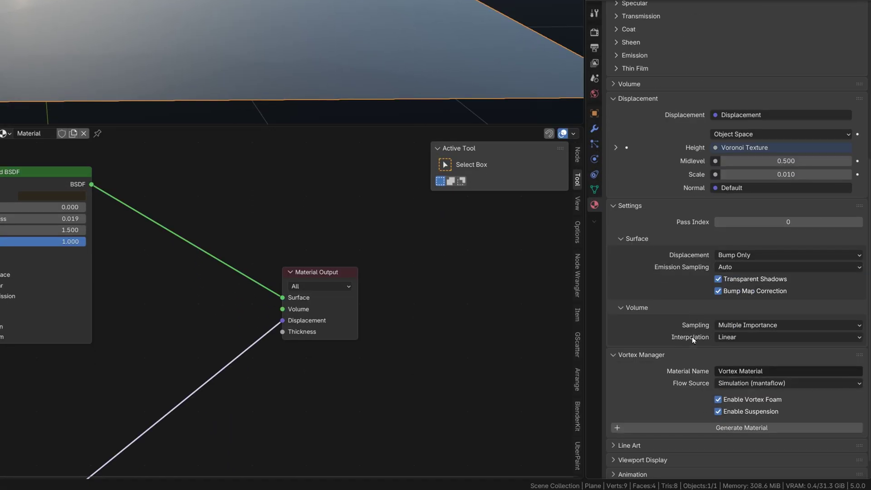
click(740, 255)
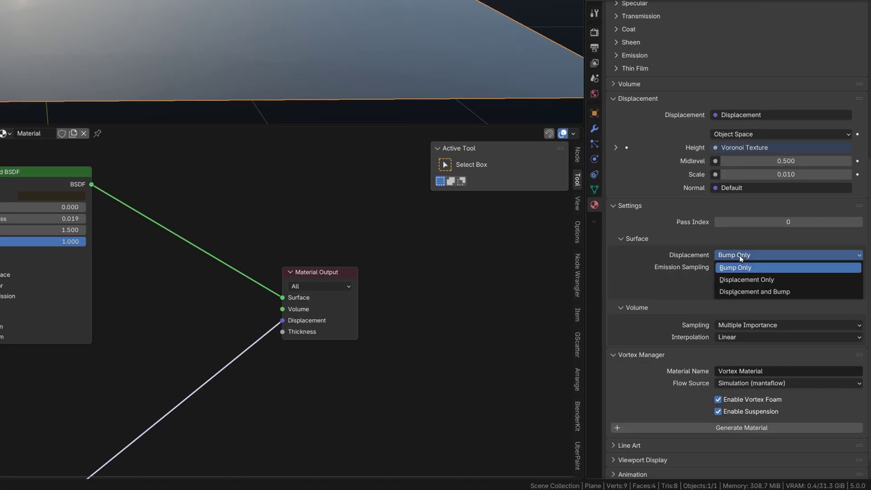
click(765, 292)
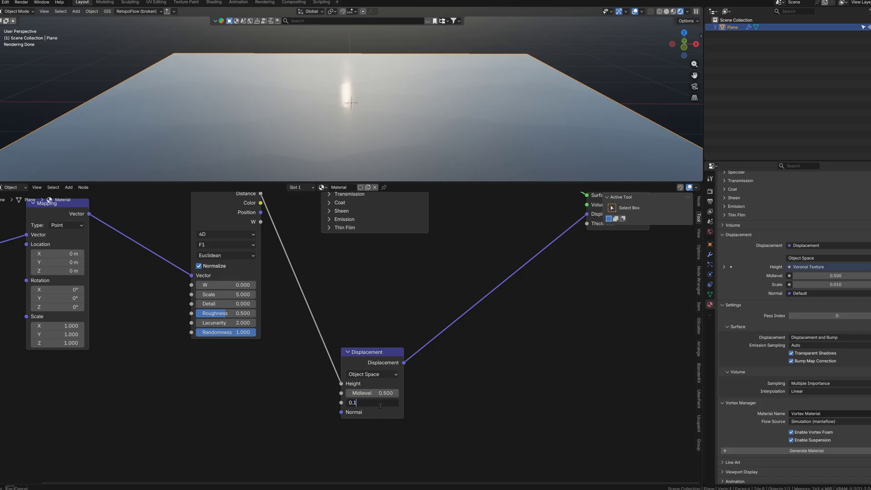
- Try a scale of 0.1 on the Displacement node, and raise it to 0.3 after checking the relief
click(380, 406)
text(0.1)
key(Return)
middle_drag(347, 150, 389, 150)
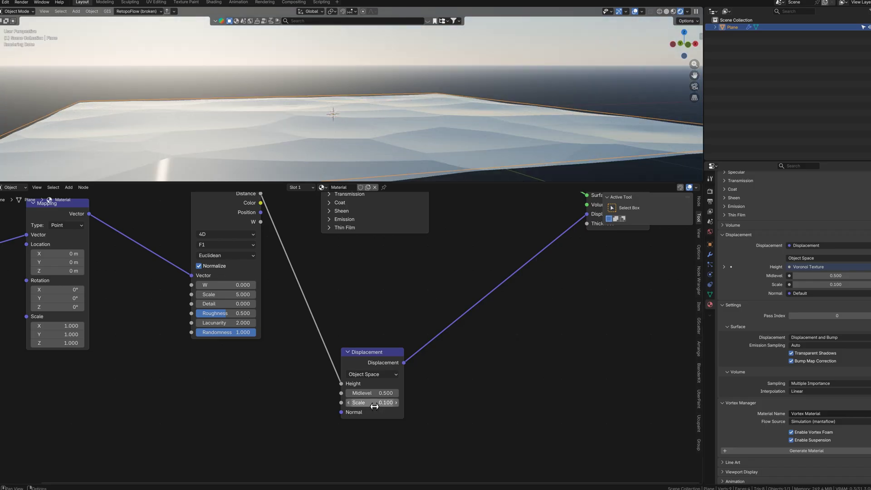
key(Return)
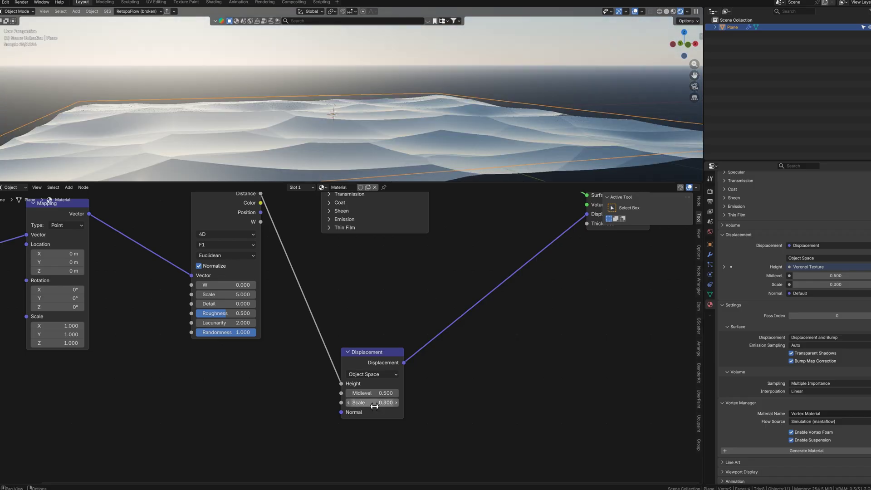
middle_drag(325, 78, 373, 93)
- Try varying the Voronoi texture's W value to see how the displaced surface evolves
middle_drag(356, 281, 403, 315)
mouse_move(287, 319)
mouse_down()
mouse_move(263, 319)
mouse_move(282, 321)
mouse_up()
key(ctrl+z)
drag(336, 319, 317, 318)
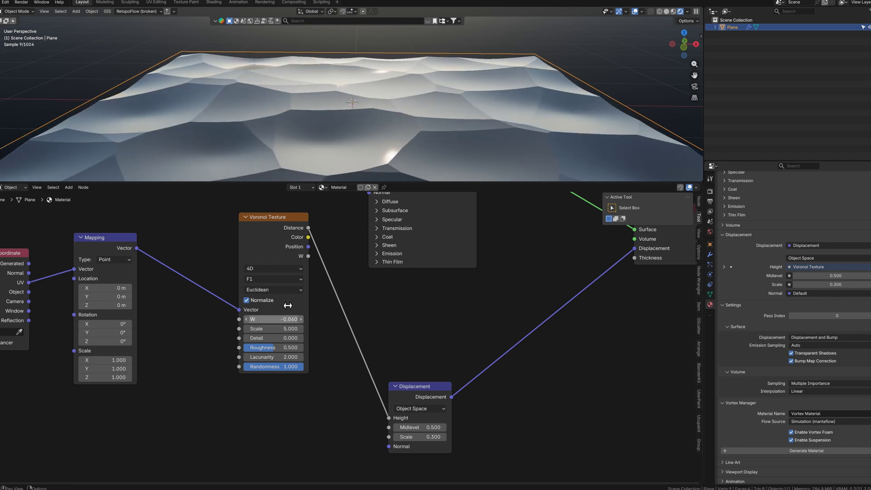
- Switch the Voronoi texture's feature output to Smooth F1 and set its scale to 10 and detail to 2
click(264, 279)
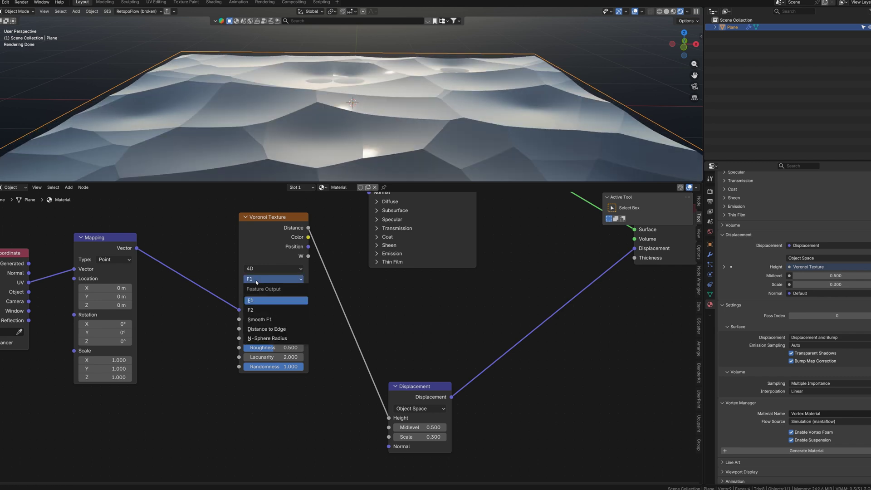
click(263, 320)
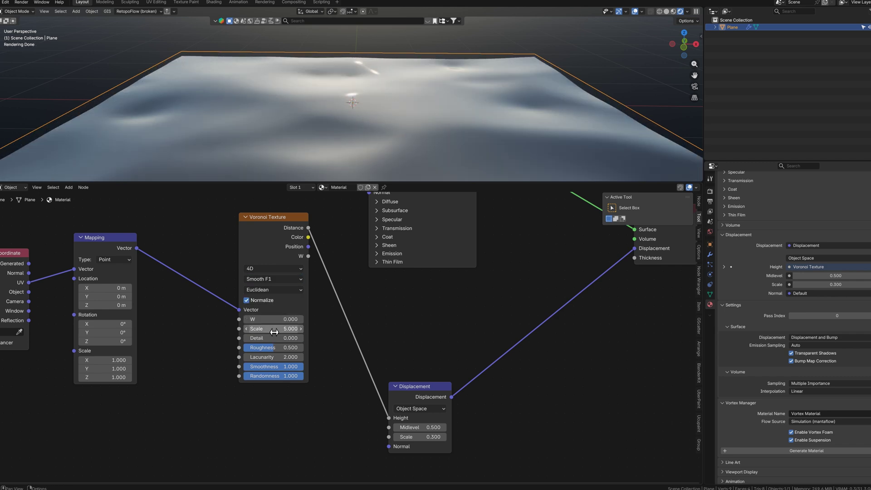
drag(273, 329, 338, 329)
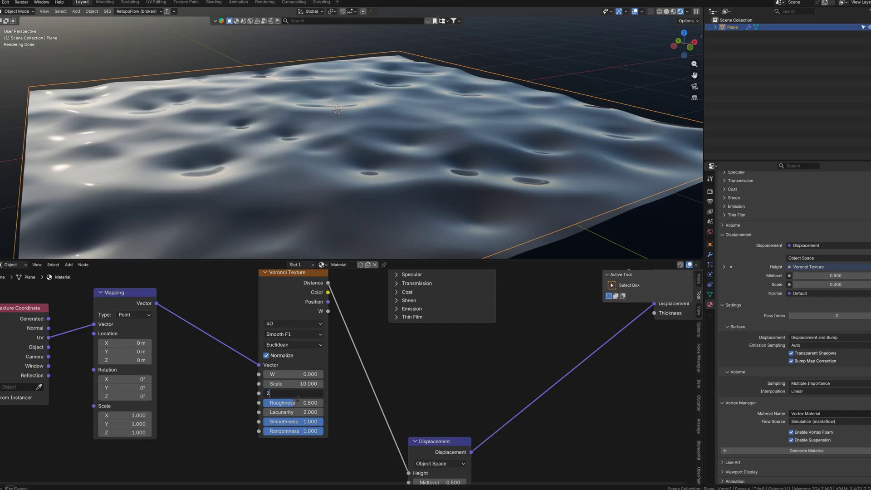
key(Return)
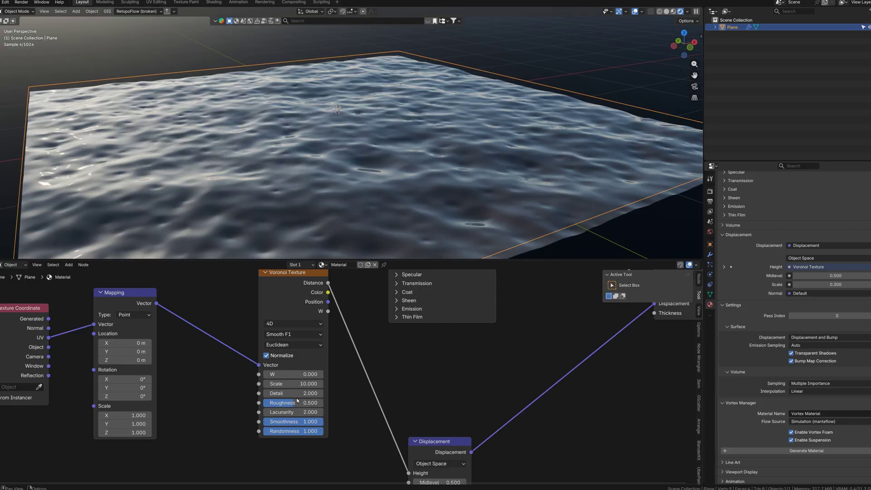
middle_drag(291, 414, 279, 417)
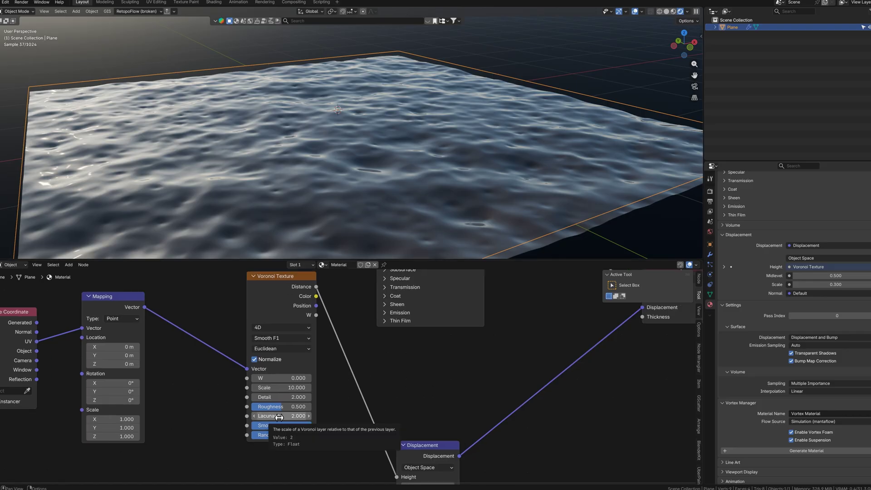
- Set the Voronoi texture's smoothness to 0.1, test its W value, and lower the detail to 1.1
mouse_move(293, 425)
mouse_down()
mouse_move(249, 425)
mouse_move(278, 427)
mouse_up()
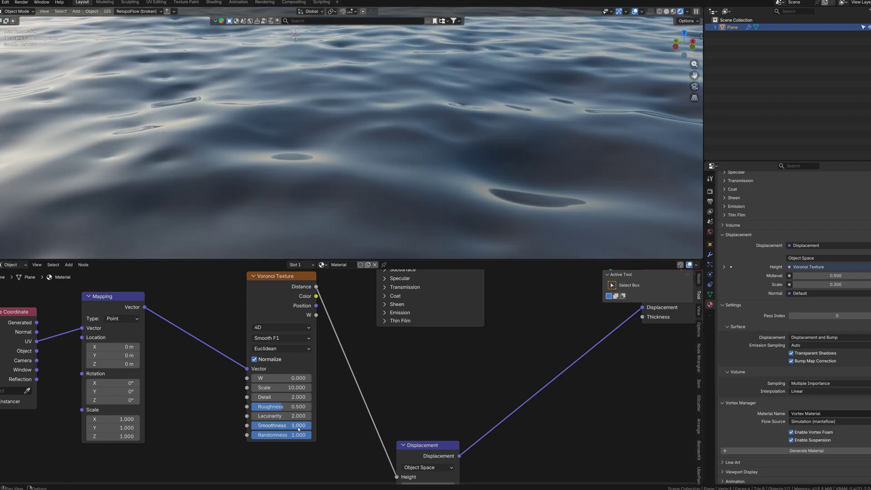
drag(299, 425, 259, 425)
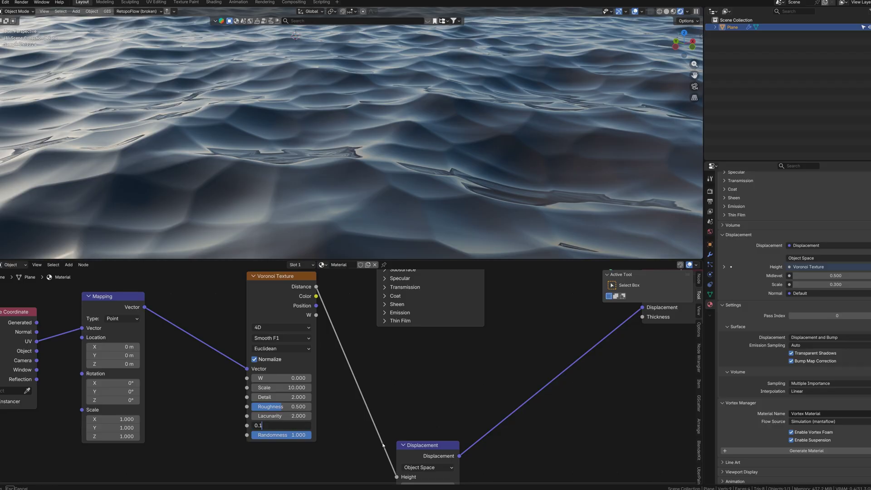
key(Return)
middle_drag(466, 171, 409, 165)
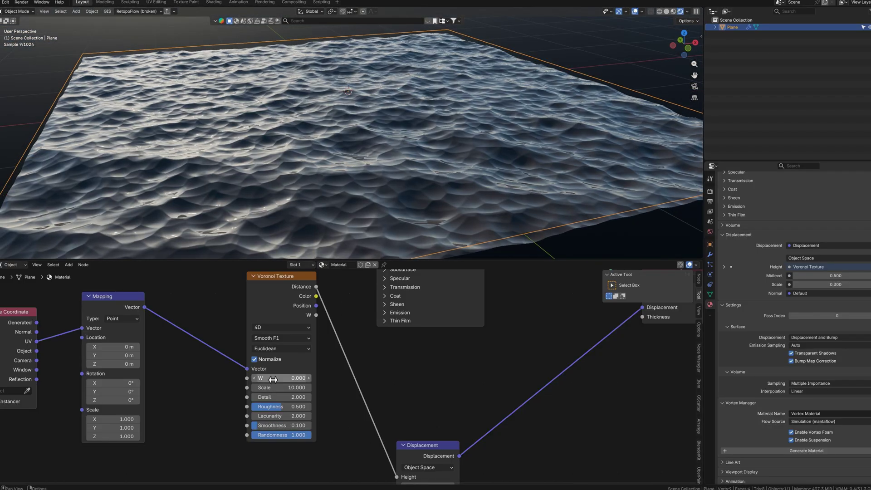
drag(274, 380, 313, 380)
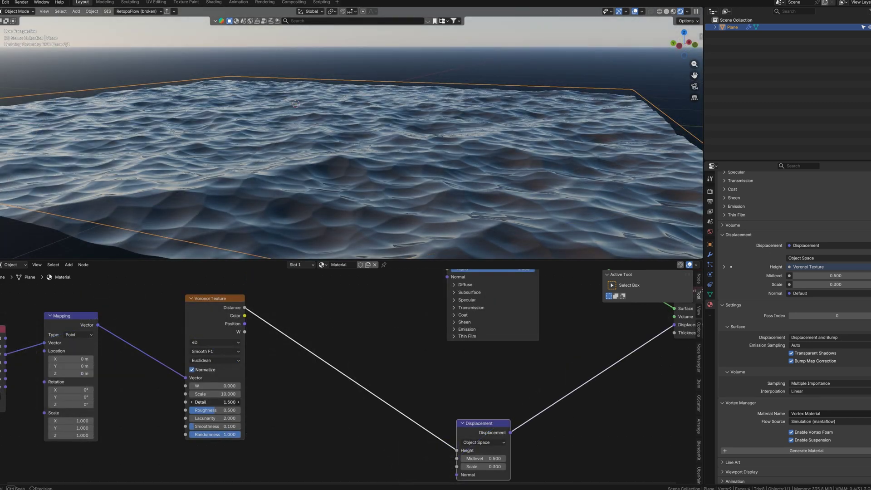
drag(215, 402, 198, 402)
middle_drag(293, 220, 295, 219)
- Insert an RGB Curves node between the Voronoi texture's Distance output and the Displacement node's Height input
key(shift+a)
text(s)
text(curve)
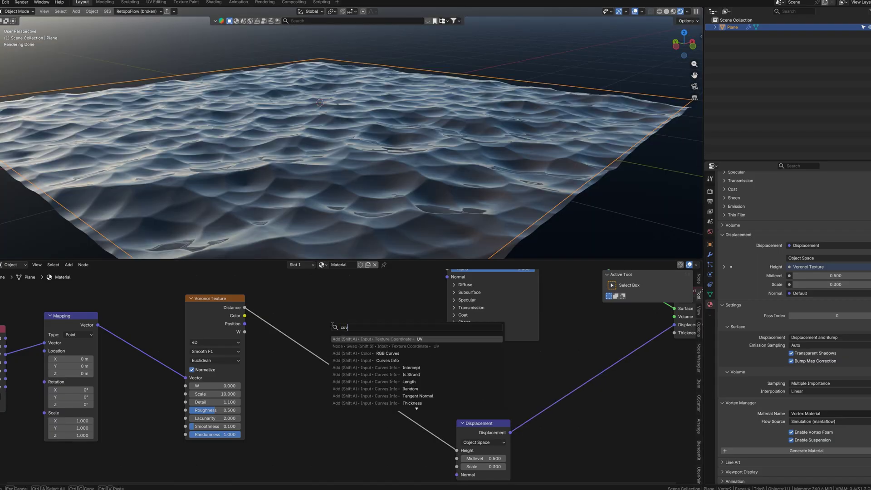
key(Return)
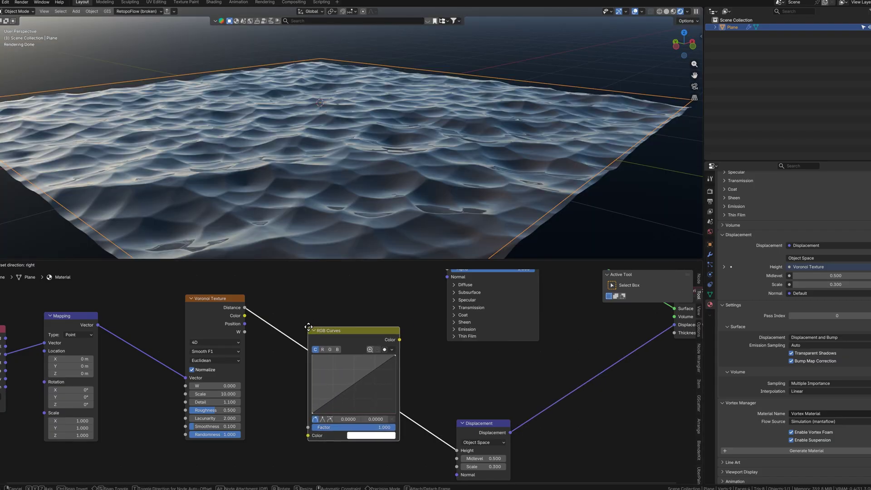
click(332, 324)
middle_drag(319, 292, 324, 275)
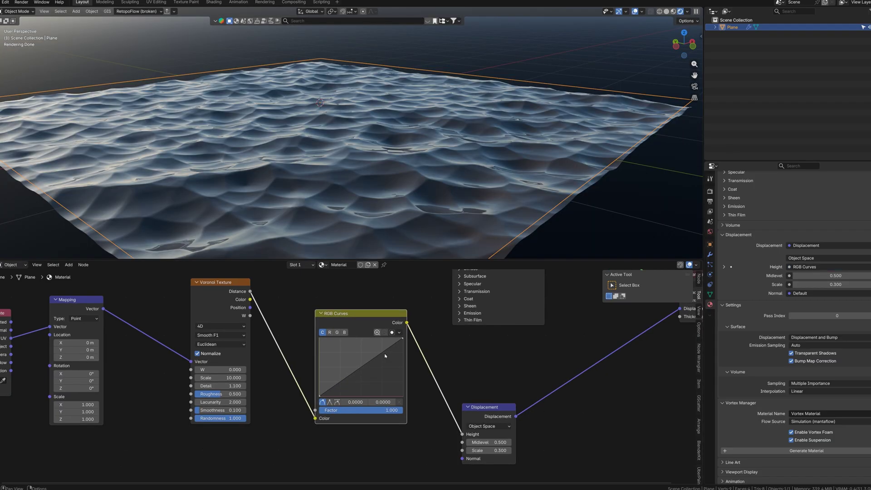
- Shape the RGB Curves into an S-curve with a raised upper point and a lower point at 0.2798, 0.1041
drag(385, 354, 380, 348)
drag(342, 389, 342, 390)
mouse_move(314, 195)
middle_down()
mouse_move(348, 185)
mouse_move(330, 198)
middle_up()
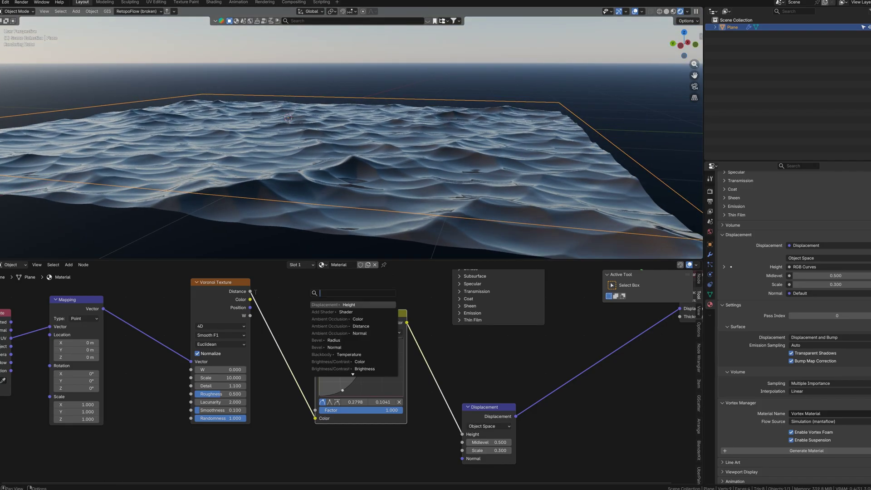
- Bypass the RGB Curves node to compare the waves, and reconnect it to the Displacement node's Height
drag(250, 292, 462, 438)
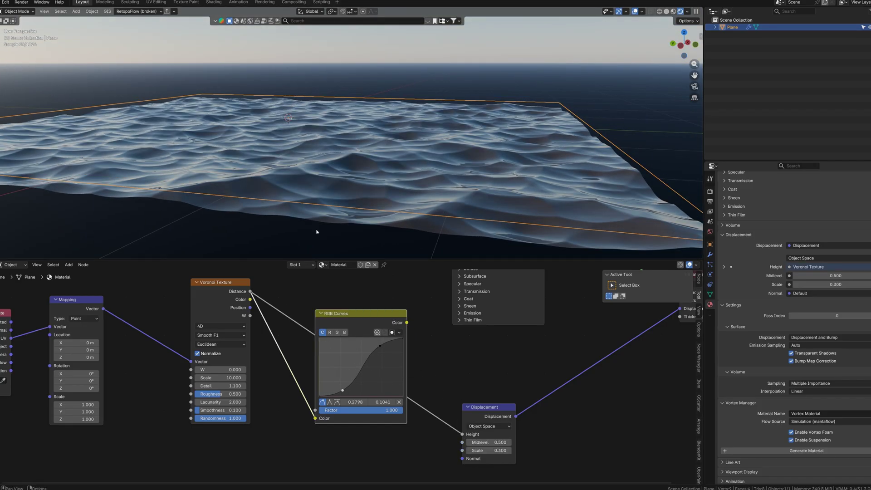
scroll(308, 168, up, 2)
click(331, 83)
shift+middle_drag(331, 84, 331, 107)
drag(400, 325, 385, 331)
drag(461, 436, 461, 436)
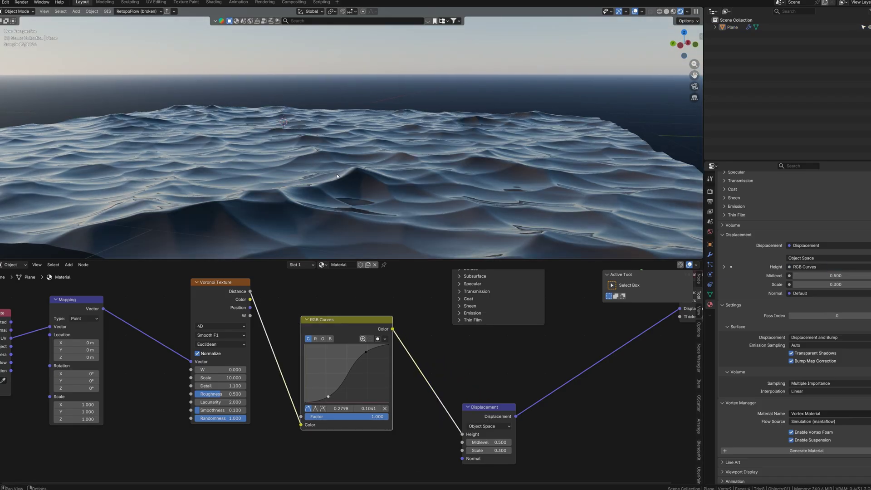
middle_drag(340, 179, 312, 183)
scroll(312, 183, up, 1)
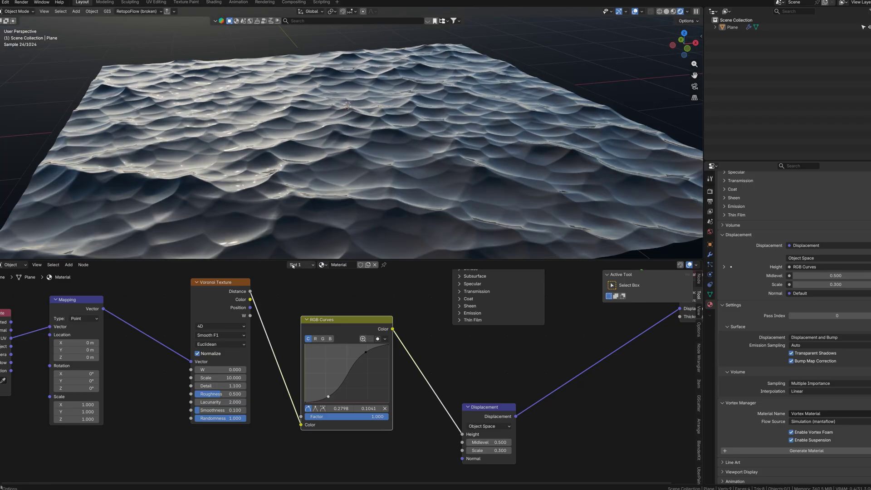
- Maximize the node editor and move the Texture Coordinate, Mapping and Voronoi Texture nodes farther from the RGB Curves node
key(ctrl+space)
middle_drag(195, 148, 277, 179)
drag(365, 158, 70, 385)
drag(353, 195, 213, 203)
middle_drag(305, 189, 399, 179)
click(400, 184)
middle_drag(409, 255, 348, 228)
- Duplicate the Voronoi Texture below the original and link the Mapping node's Vector output to the copy
click(265, 195)
middle_drag(289, 350, 326, 346)
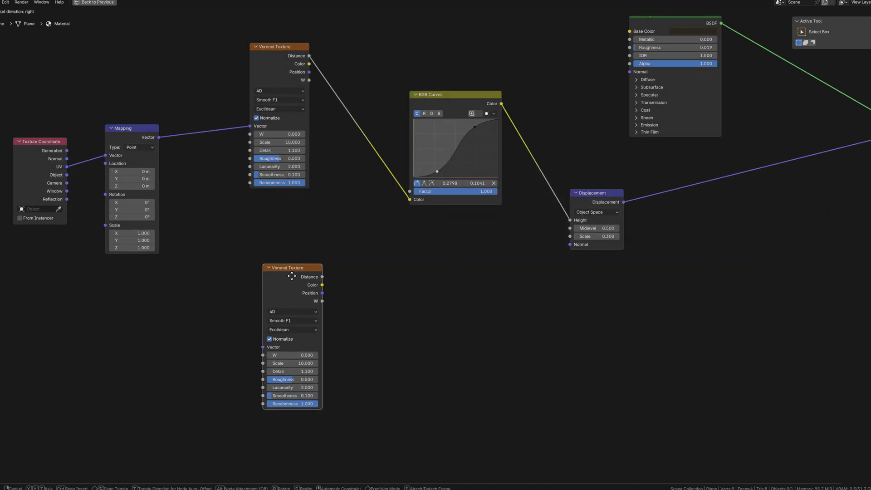
middle_drag(301, 260, 316, 268)
drag(174, 147, 274, 353)
- Duplicate the Displacement node, feed its Height from the second Voronoi's Distance, and align the two Displacement nodes
click(607, 208)
key(shift+d)
click(495, 305)
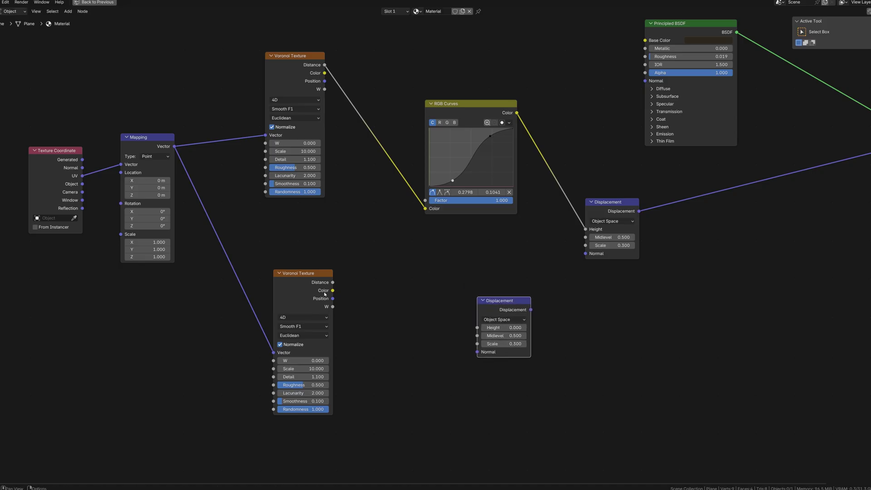
drag(333, 282, 476, 330)
middle_drag(478, 309, 453, 305)
drag(456, 305, 507, 321)
drag(587, 207, 570, 215)
middle_drag(597, 270, 385, 303)
scroll(352, 325, up, 3)
drag(317, 354, 367, 345)
- Add a Vector Math node set to Add that combines both Displacement outputs and feeds the Material Output's Displacement
scroll(544, 318, down, 1)
click(586, 311)
key(F3)
text(math)
click(566, 322)
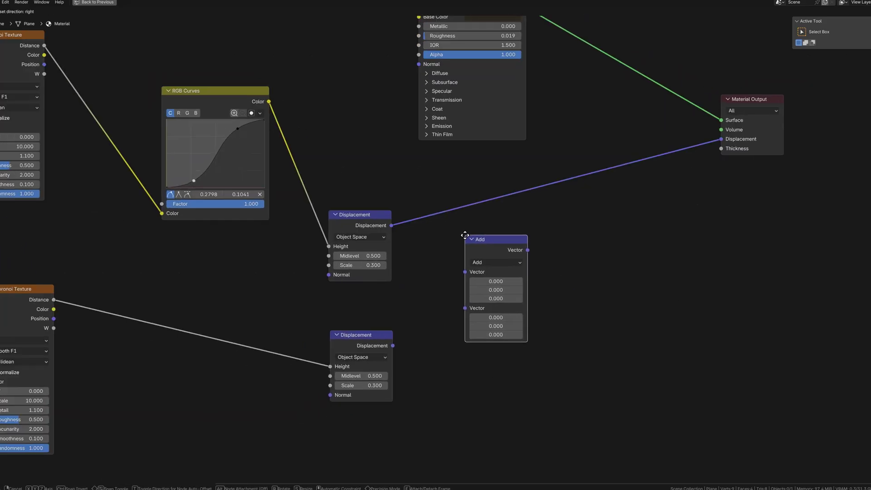
click(476, 237)
drag(467, 270, 472, 279)
scroll(434, 249, down, 1)
drag(681, 154, 681, 156)
- Set the second Voronoi texture's scale to 30
middle_drag(130, 362, 254, 350)
scroll(253, 351, up, 2)
drag(193, 374, 195, 374)
double_click(196, 369)
text(30)
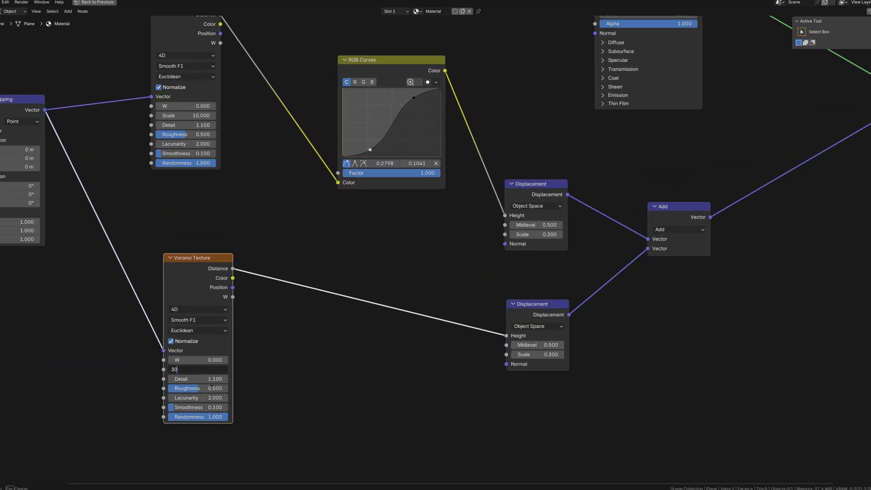
key(Return)
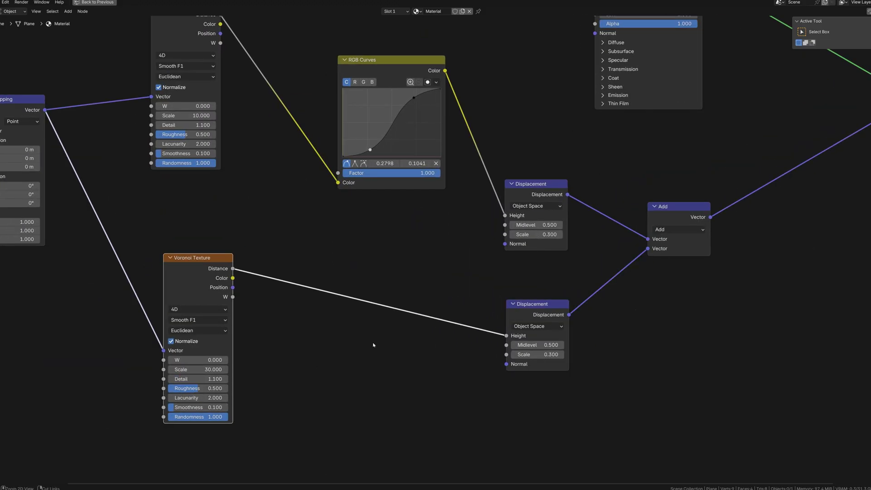
- Restore the split layout with the rendered viewport and set the second Voronoi texture's detail to 10
key(ctrl+space)
middle_drag(189, 449, 233, 383)
click(207, 423)
text(10)
key(Return)
middle_drag(324, 214, 345, 221)
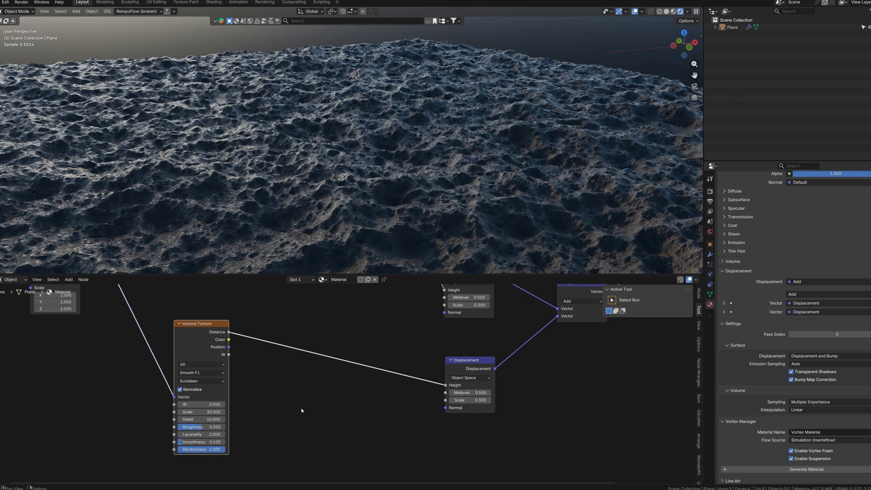
- Try a scale of 0.05 on the second Displacement node, and raise it to 0.1
scroll(299, 404, up, 1)
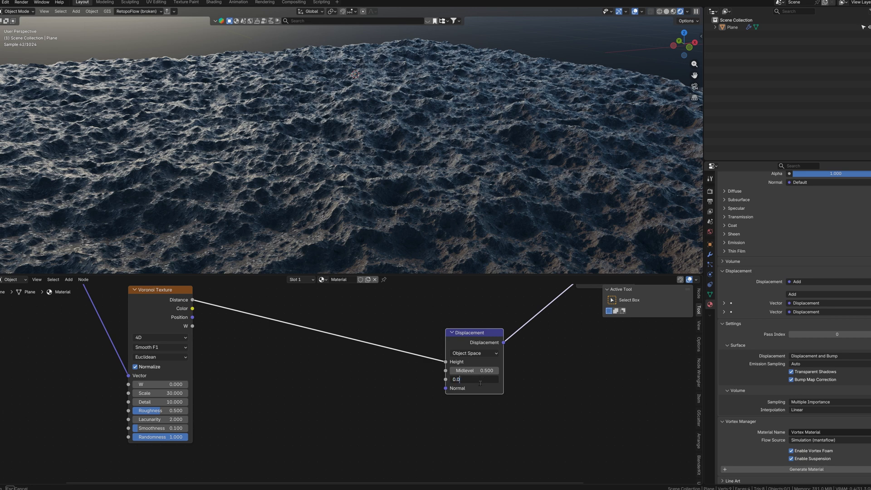
click(480, 383)
text(0.05)
key(Return)
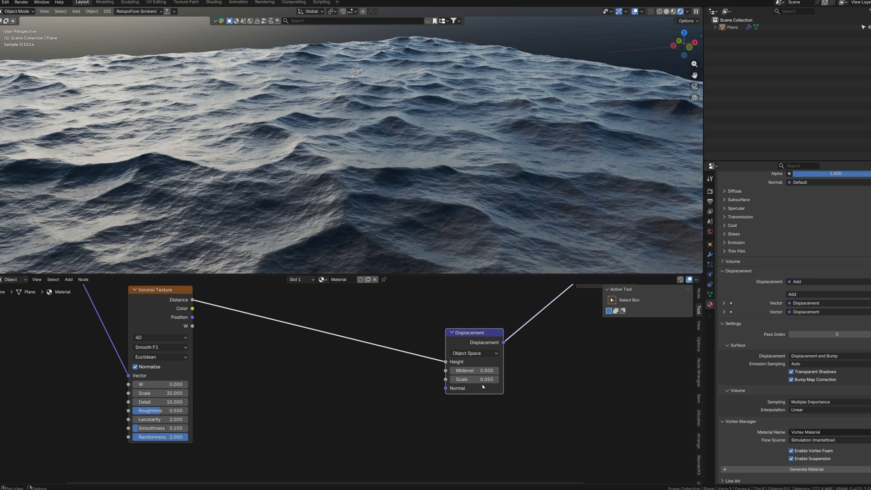
key(BackSpace)
key(BackSpace)
text(1)
key(Return)
scroll(376, 207, down, 3)
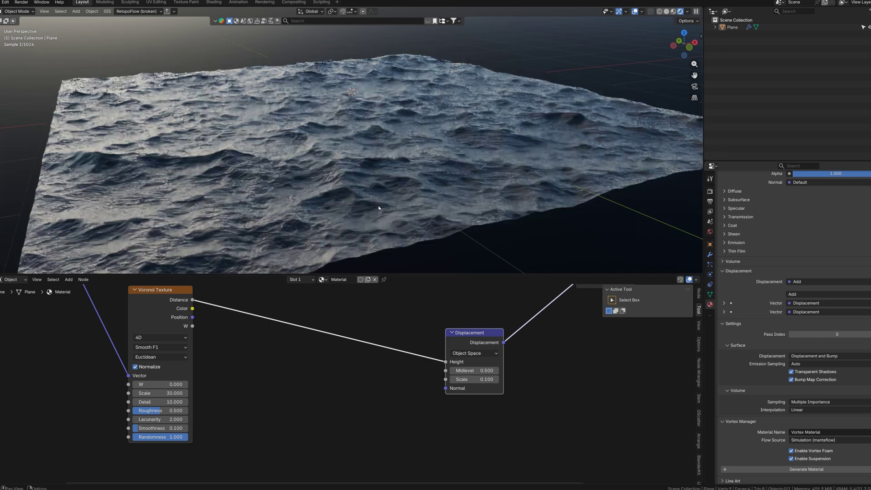
middle_drag(376, 208, 394, 213)
scroll(356, 208, up, 3)
- Fine-tune the points of the RGB Curves node to reshape the large waves
middle_drag(249, 356, 273, 353)
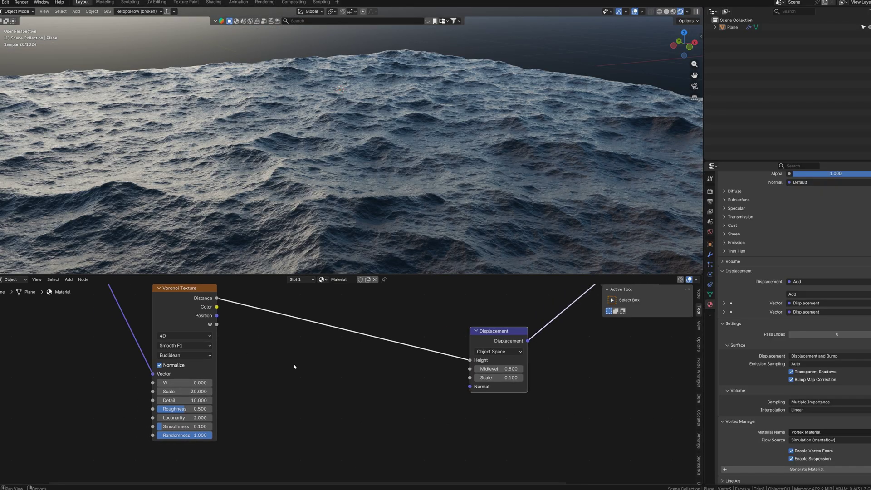
middle_drag(333, 331, 295, 420)
scroll(297, 420, down, 3)
middle_drag(334, 365, 352, 439)
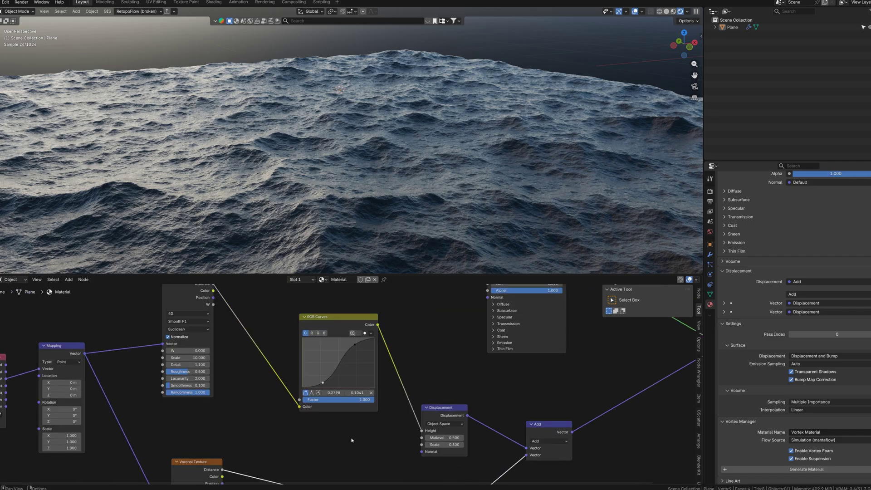
click(355, 343)
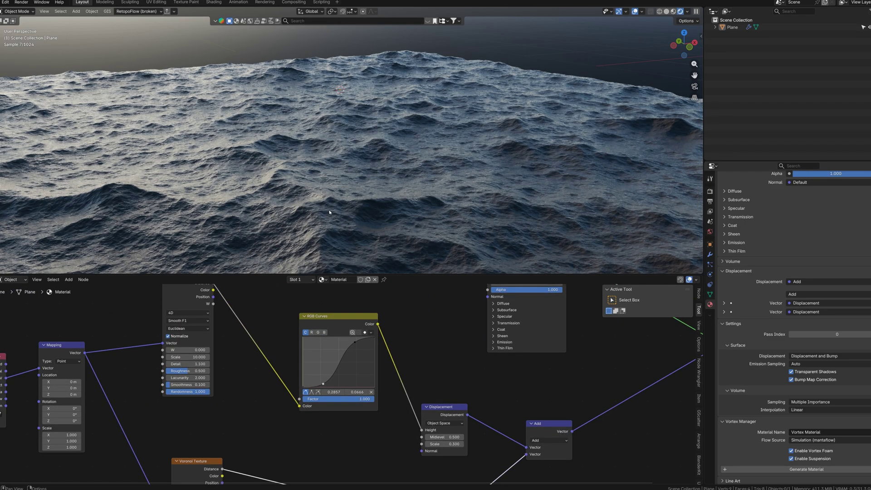
- Adjust the first Voronoi texture's detail, trying 0.2 among the values, and maximize the 3D viewport to inspect the waves
middle_drag(225, 355, 240, 353)
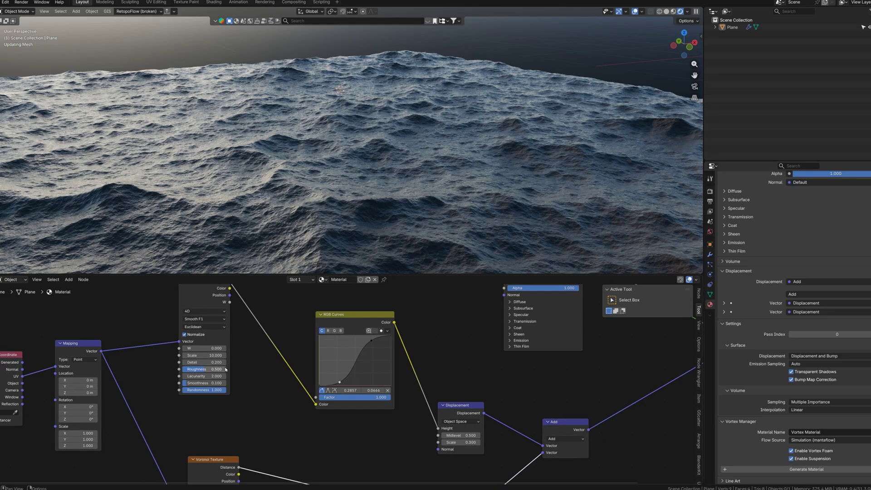
middle_drag(358, 213, 340, 202)
scroll(324, 216, down, 5)
scroll(329, 210, up, 1)
scroll(326, 212, up, 2)
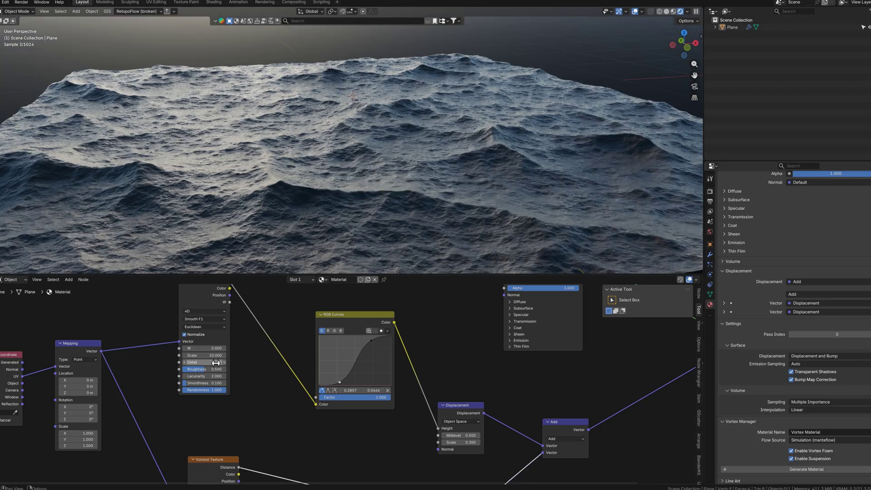
key(Return)
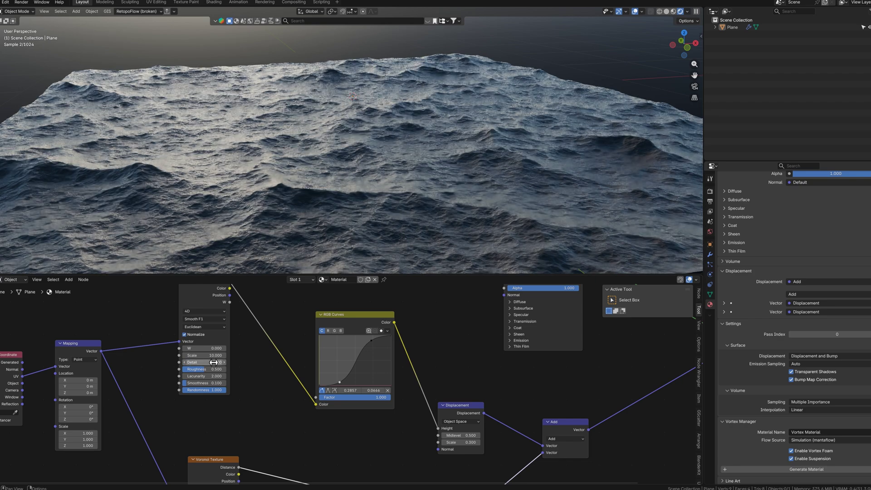
middle_drag(396, 213, 381, 215)
key(ctrl+space)
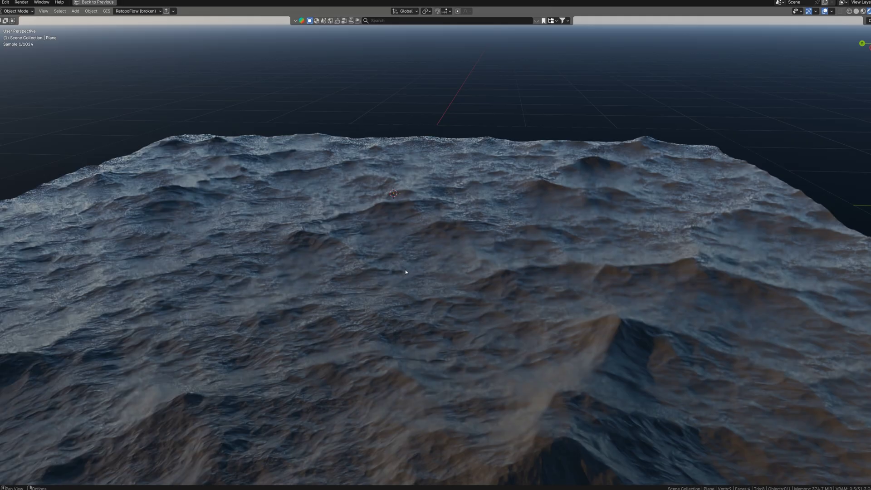
- Duplicate the Principled BSDF node in the material and place the copy above the original
middle_drag(406, 272, 355, 274)
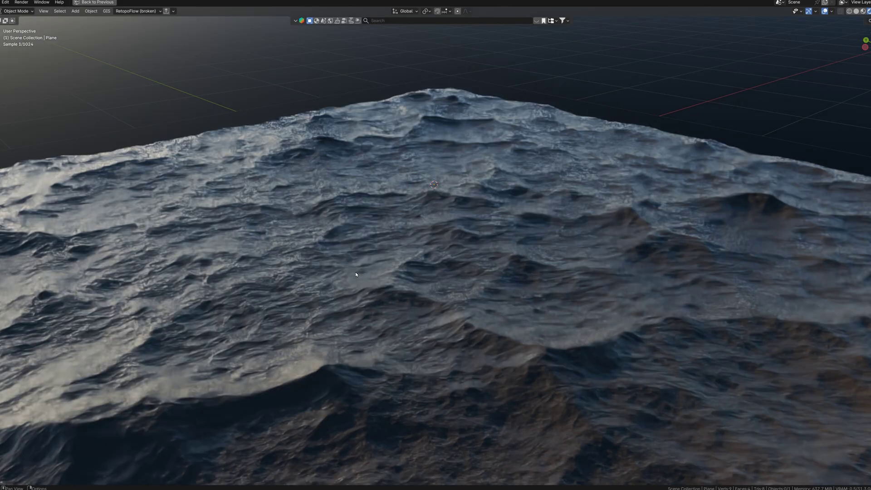
scroll(411, 314, down, 5)
middle_drag(351, 313, 447, 300)
scroll(462, 293, up, 3)
middle_drag(346, 291, 349, 242)
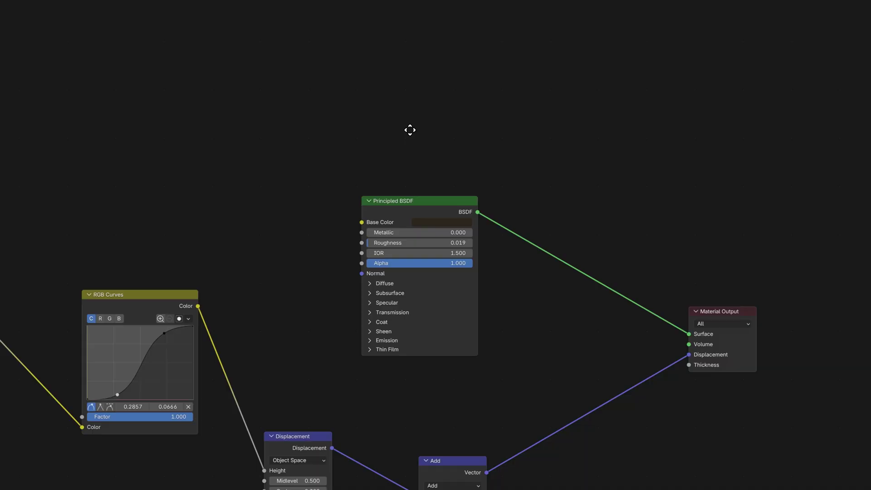
key(shift+d)
click(411, 125)
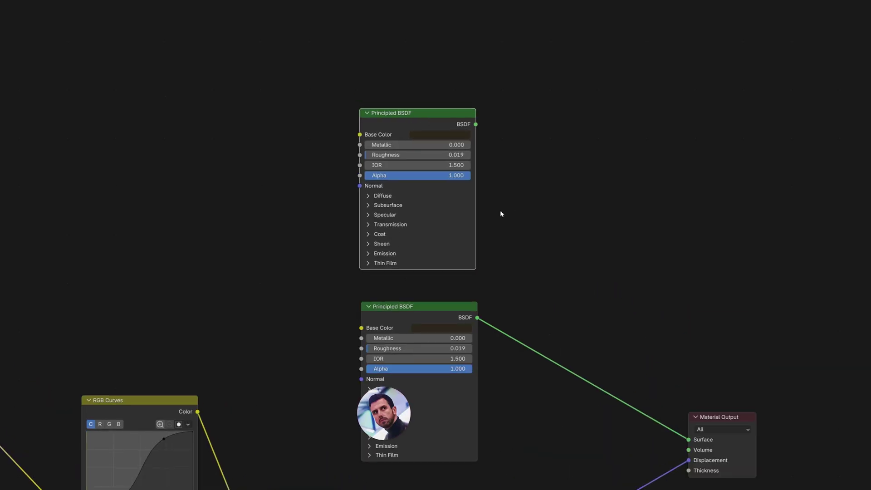
- Give the duplicated Principled BSDF a near-white base color and a roughness of 1
click(418, 138)
drag(498, 86, 497, 59)
drag(450, 176, 429, 176)
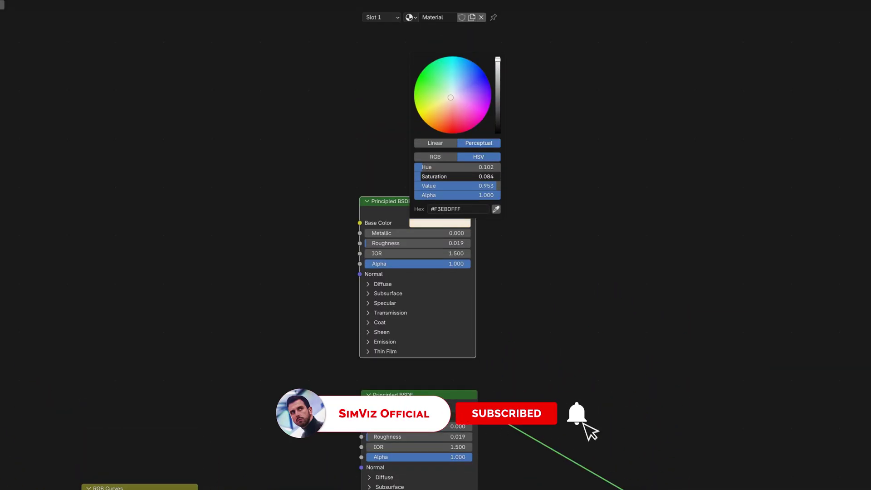
drag(389, 244, 471, 243)
drag(405, 207, 402, 213)
click(487, 255)
- Insert a Mix Shader before the Material Output, connect the white BSDF to its first shader input, and set its factor to 0
middle_drag(542, 337, 372, 190)
key(F3)
text(mix)
key(Return)
click(416, 281)
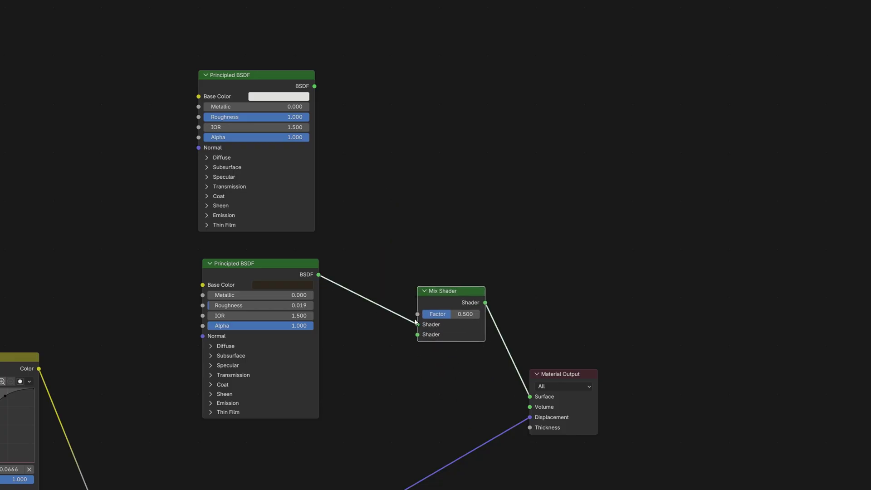
drag(314, 87, 417, 325)
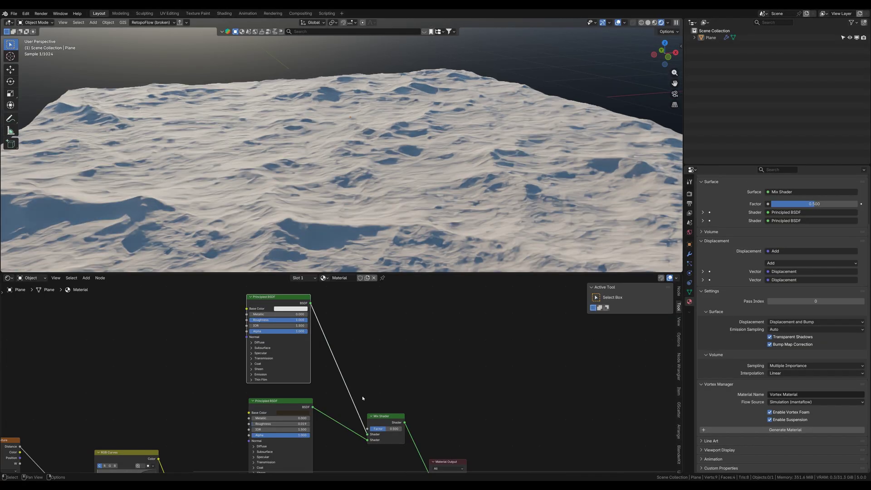
drag(386, 429, 369, 428)
- Paste a copy of the first Voronoi Texture above the original and connect the Mapping vector to it
middle_drag(395, 199, 349, 222)
scroll(345, 225, up, 4)
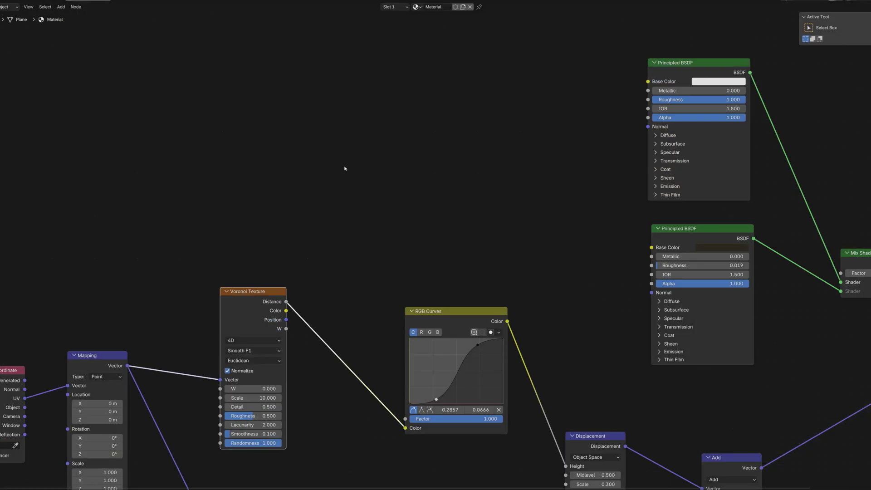
key(ctrl+v)
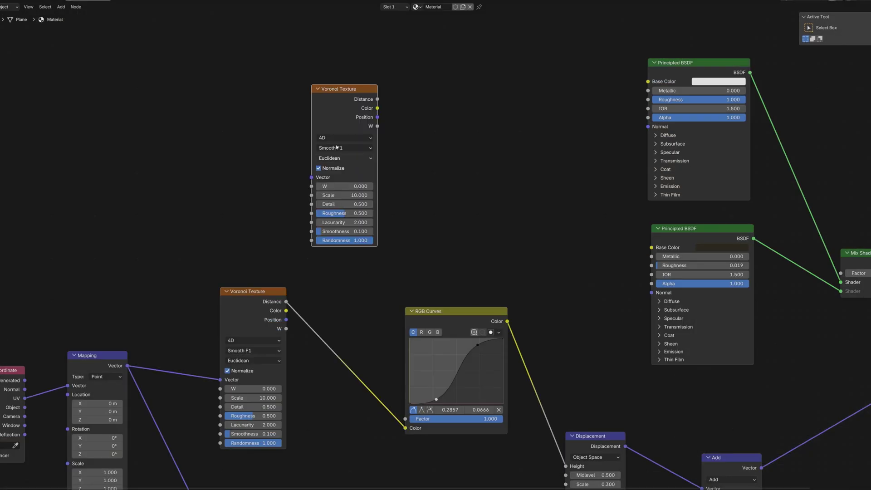
drag(347, 93, 255, 104)
middle_drag(194, 223, 226, 211)
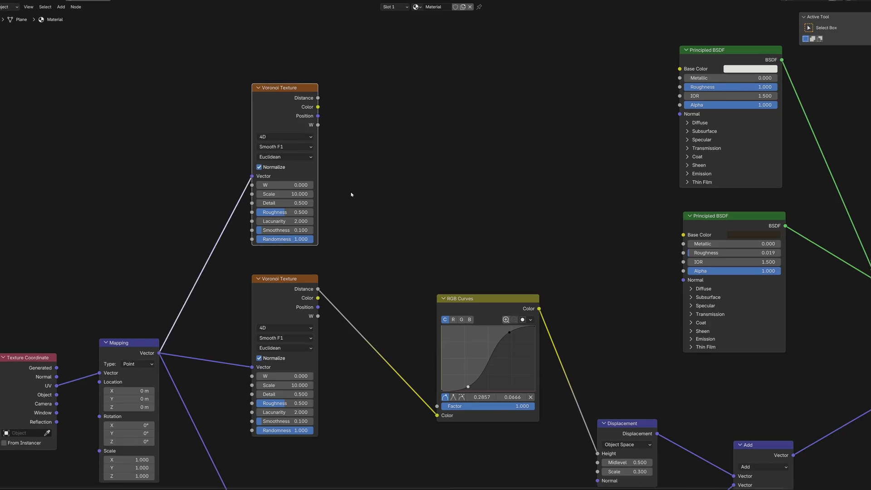
- Add an RGB Curves node beside the new Voronoi Texture and feed the texture's distance into its color input
middle_drag(370, 206, 329, 245)
scroll(329, 245, up, 1)
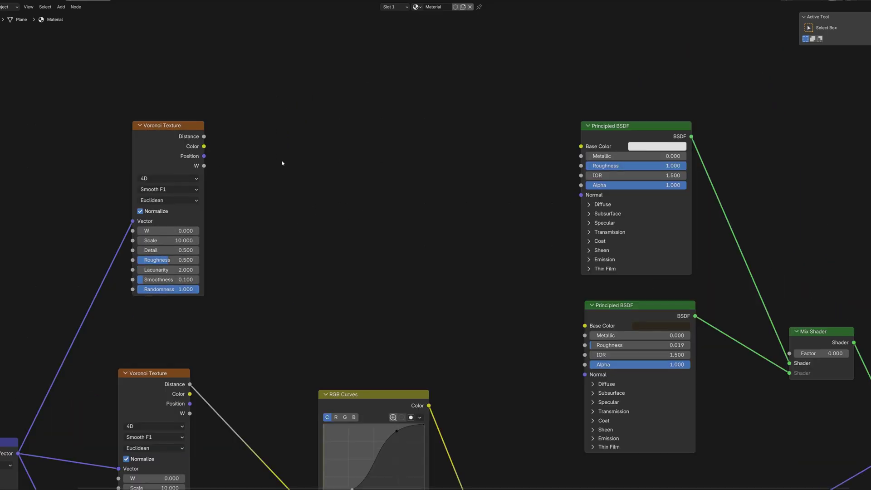
key(F3)
text(c)
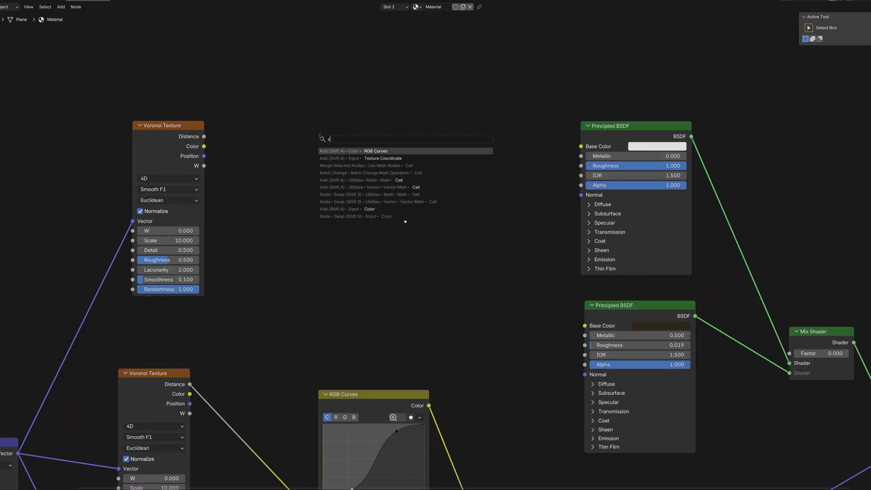
text(ur)
key(Return)
click(322, 113)
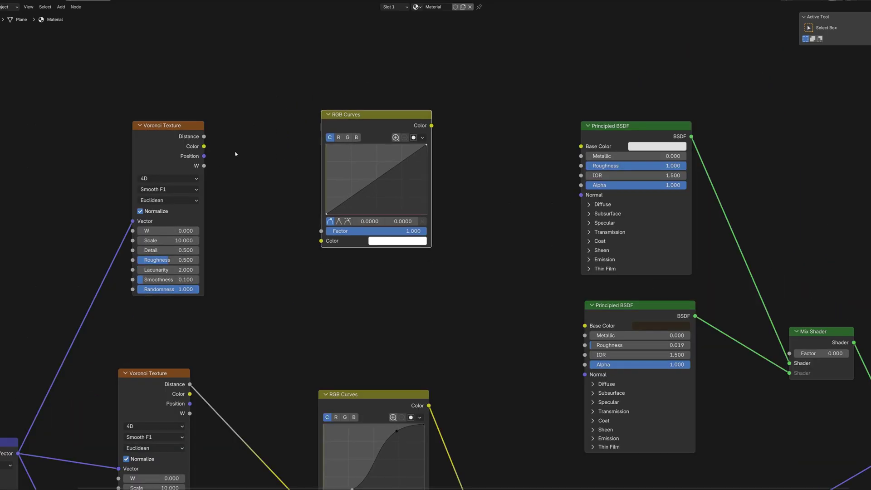
drag(325, 248, 325, 248)
- Connect the new RGB Curves output to the Mix Shader's factor and restore the split layout
middle_drag(427, 190, 276, 166)
drag(273, 98, 302, 62)
scroll(341, 103, down, 3)
drag(566, 252, 593, 308)
key(ctrl+space)
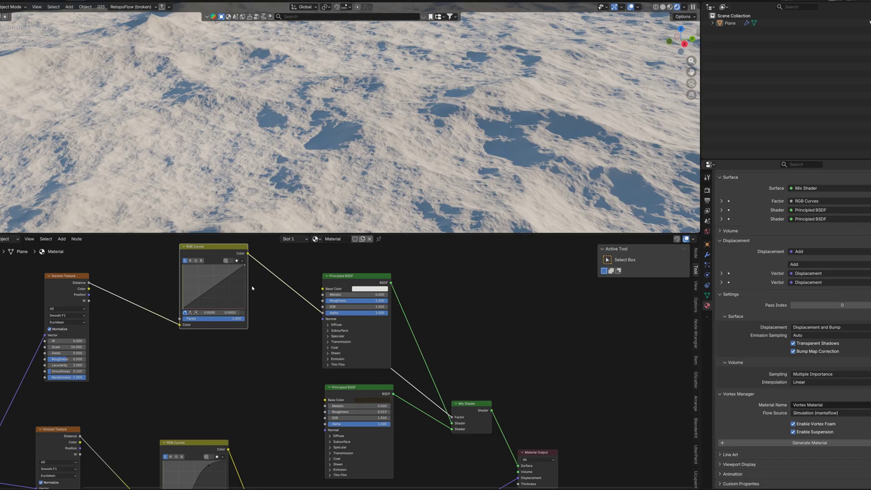
- Preview the new RGB Curves output directly on the surface and enlarge the 3D viewport
middle_drag(251, 286, 259, 360)
ctrl+shift+click(242, 324)
scroll(288, 337, down, 2)
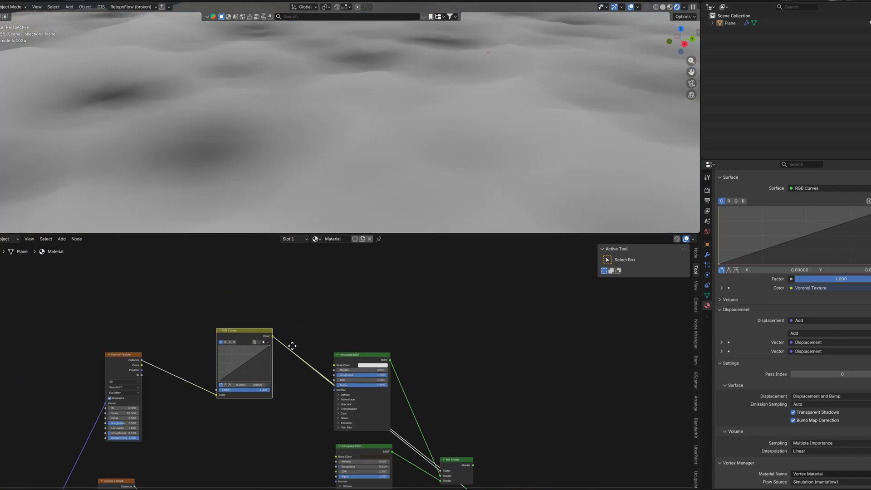
scroll(282, 350, down, 2)
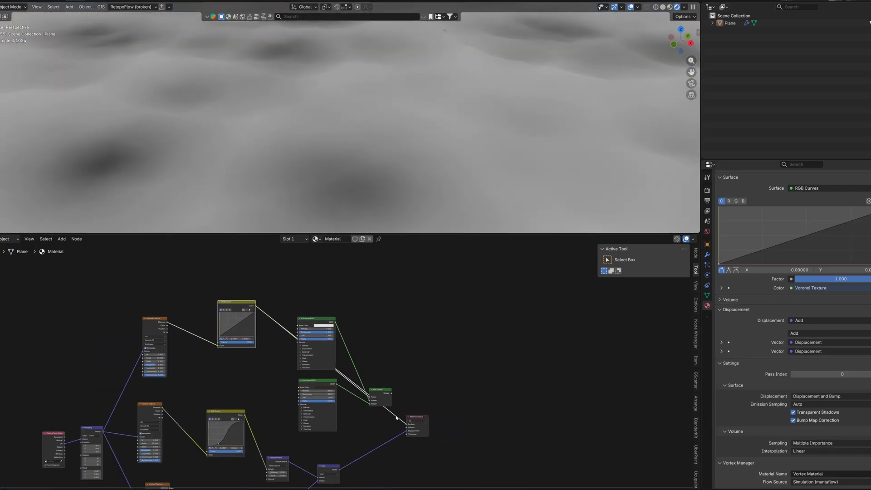
drag(261, 233, 259, 275)
scroll(318, 345, up, 3)
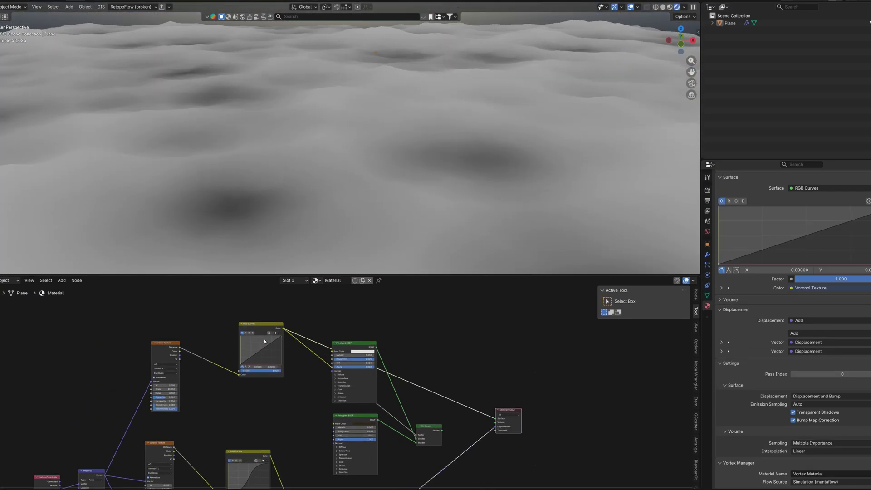
middle_drag(283, 162, 297, 158)
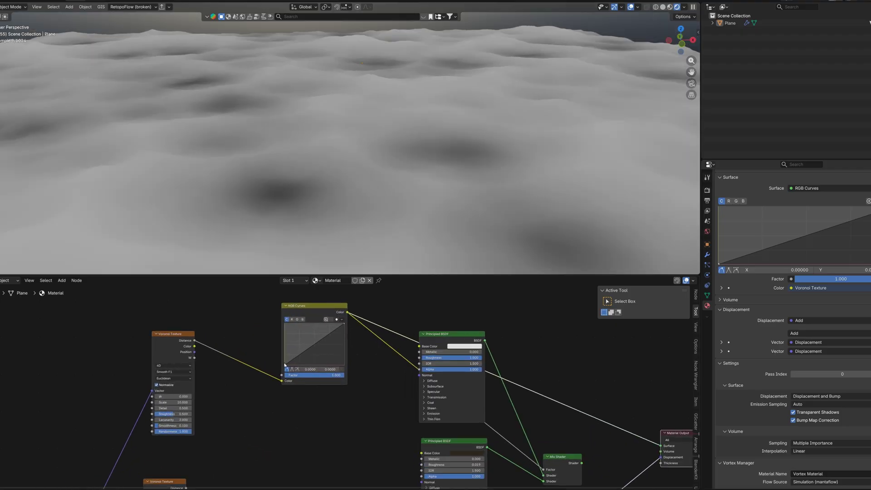
- Steepen the new curve by moving its black point to about X 0.34 and its white point to about X 0.64
drag(305, 367, 305, 367)
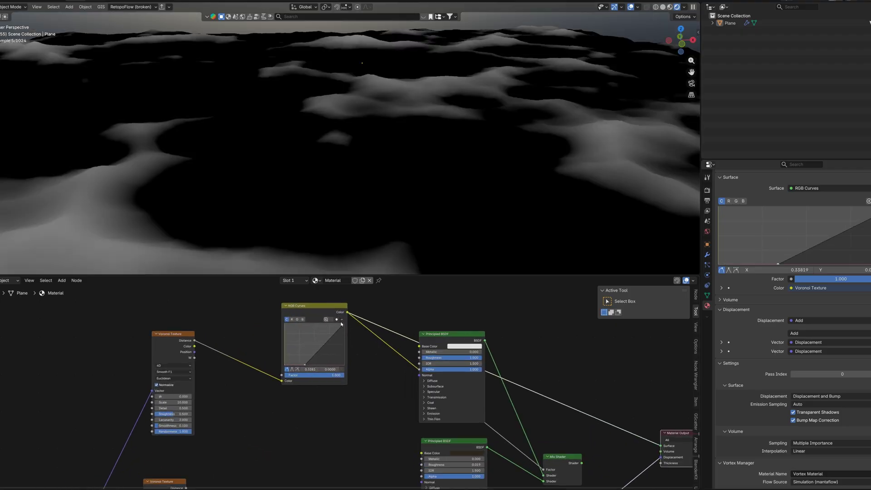
click(323, 324)
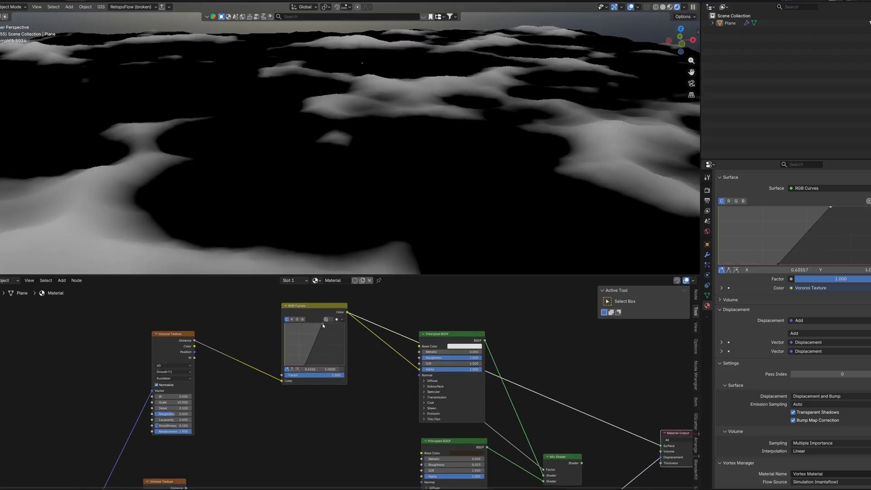
middle_drag(331, 170, 293, 180)
scroll(292, 188, down, 4)
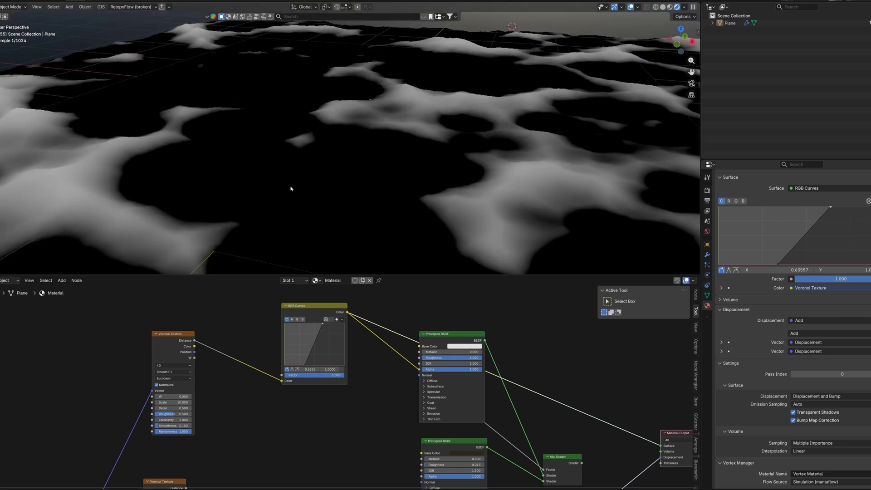
- Reconnect the Mix Shader to the Material Output's surface and rearrange the Mix Shader and Principled BSDF nodes
middle_drag(527, 385, 510, 370)
drag(565, 447, 566, 448)
drag(648, 426, 646, 428)
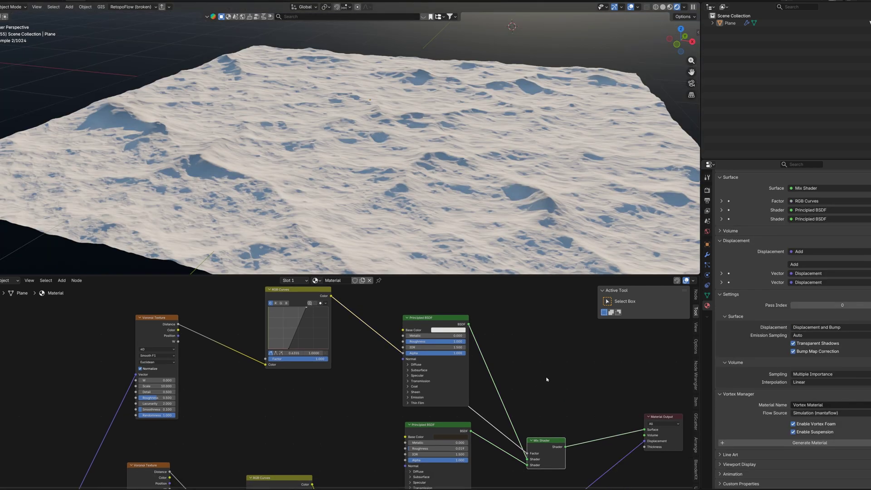
scroll(546, 379, down, 1)
drag(474, 407, 476, 349)
drag(383, 324, 331, 343)
drag(330, 342, 331, 342)
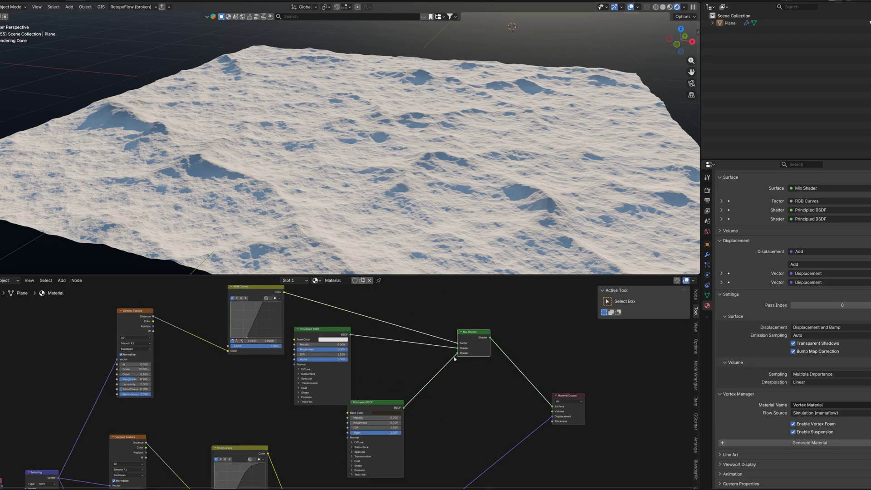
- Swap the Mix Shader's inputs so the dark BSDF feeds the first shader slot and the white one the second
drag(456, 349, 455, 351)
drag(404, 408, 457, 348)
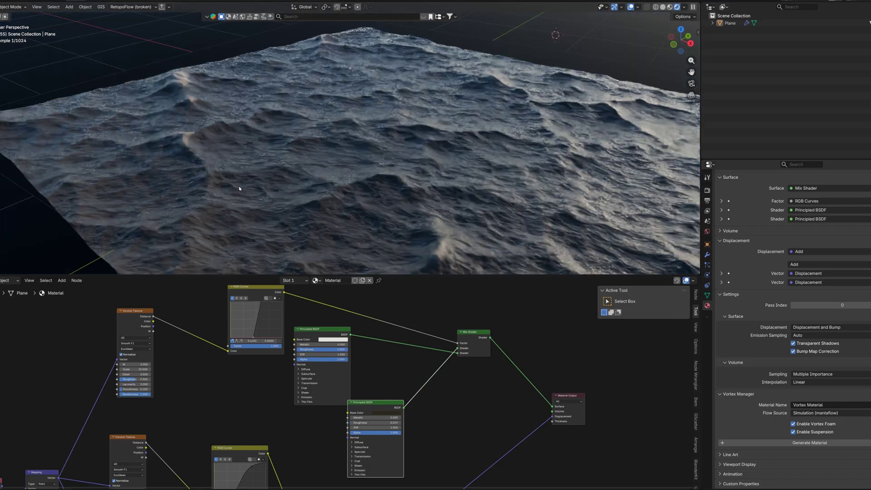
scroll(240, 188, up, 3)
middle_drag(240, 189, 319, 315)
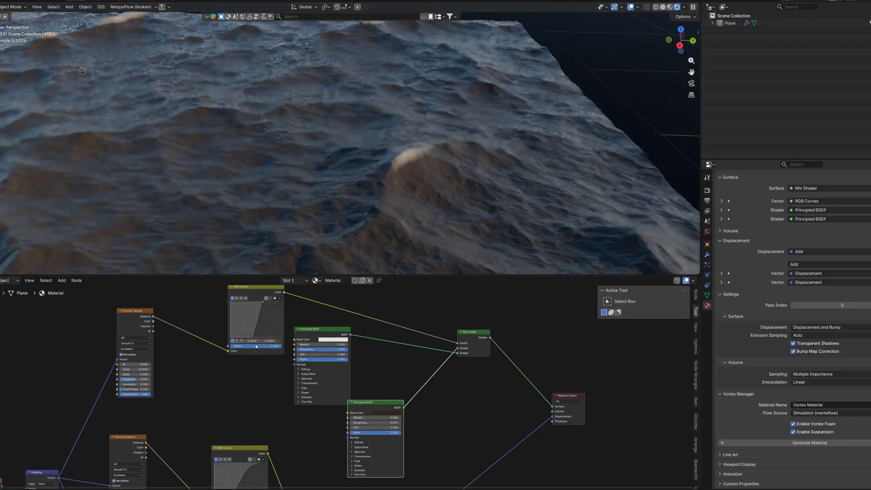
- Fine-tune the foam curve's lower and upper points to spread the white foam over the wave crests
drag(249, 337, 250, 338)
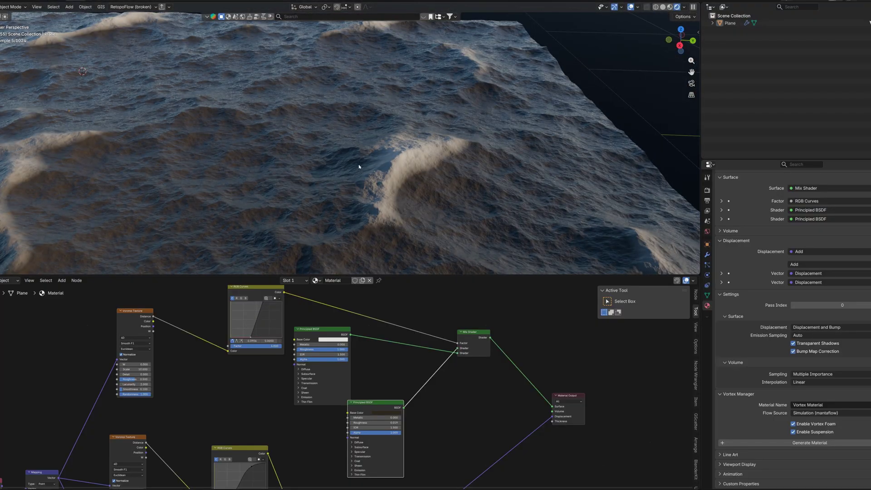
middle_drag(360, 163, 405, 141)
middle_drag(262, 311, 283, 340)
scroll(283, 340, up, 3)
drag(284, 330, 279, 330)
- Inspect the foamy wave crests up close in a maximized 3D viewport and restore the split layout
middle_drag(390, 182, 359, 189)
key(ctrl+space)
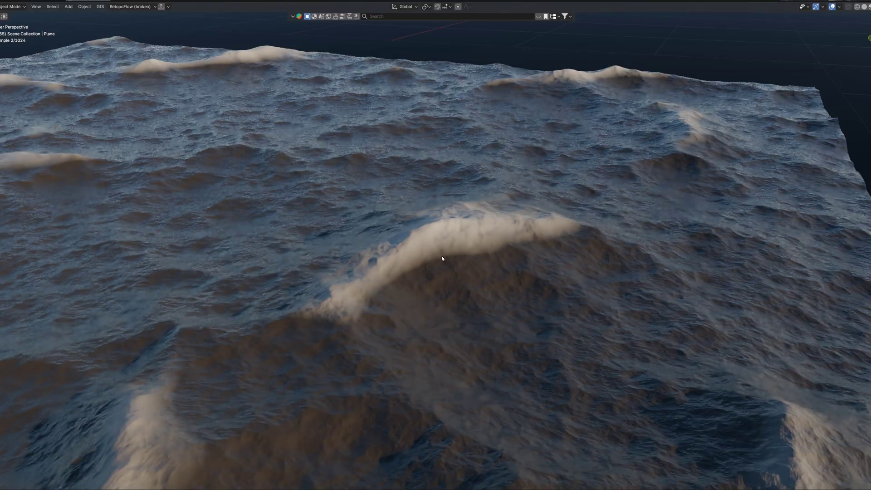
scroll(413, 251, up, 2)
middle_drag(394, 254, 385, 245)
scroll(385, 245, up, 3)
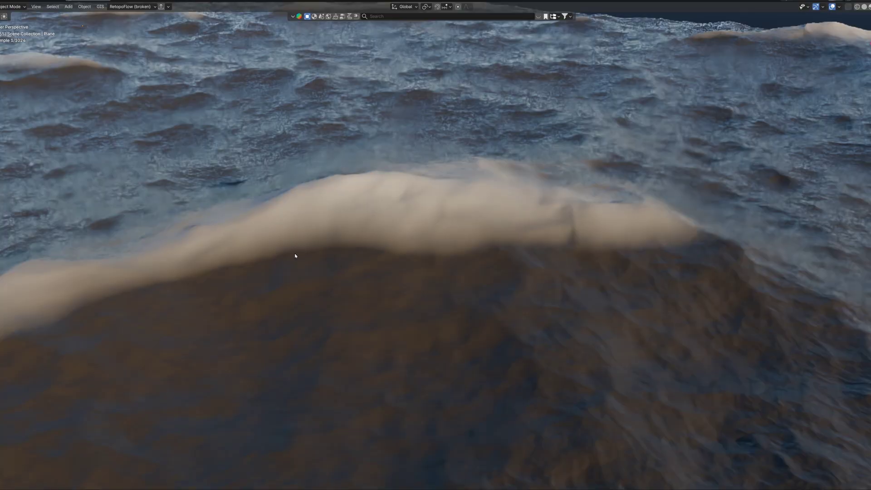
scroll(348, 243, down, 3)
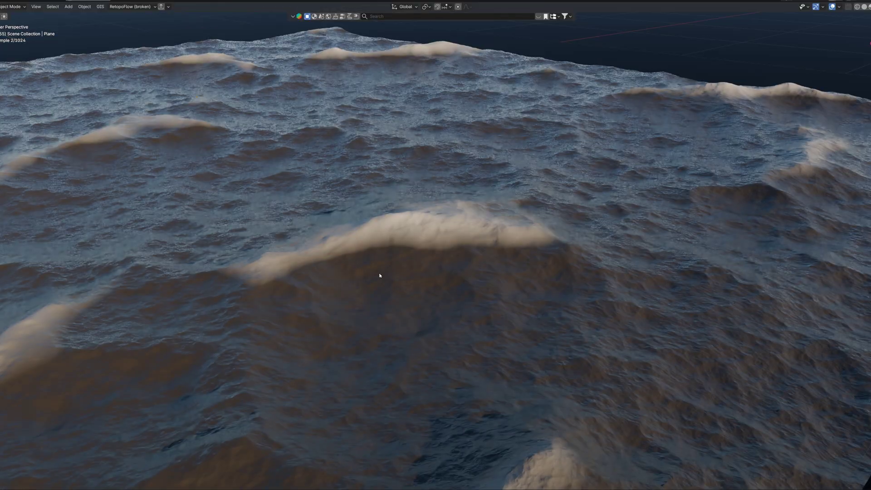
key(ctrl+space)
- Reposition the upper two Voronoi Textures and add a color Mix node between them and the RGB Curves nodes
middle_drag(340, 338, 341, 330)
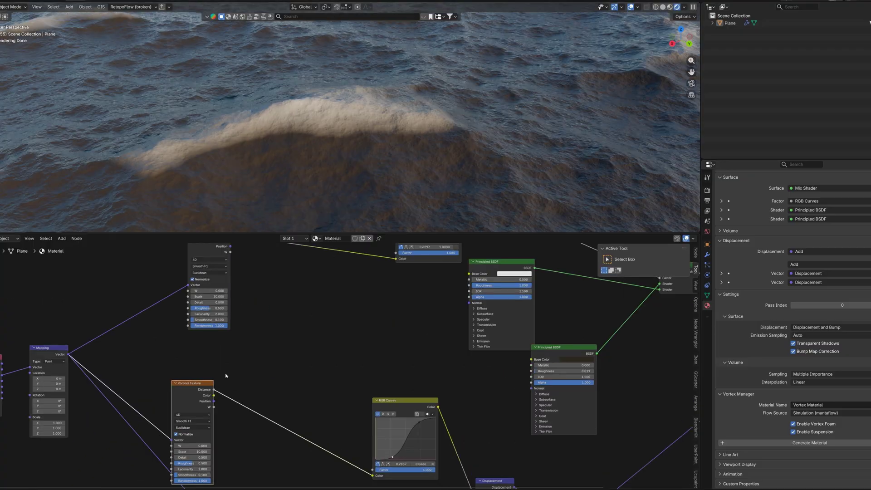
scroll(225, 375, down, 1)
middle_drag(223, 275, 217, 297)
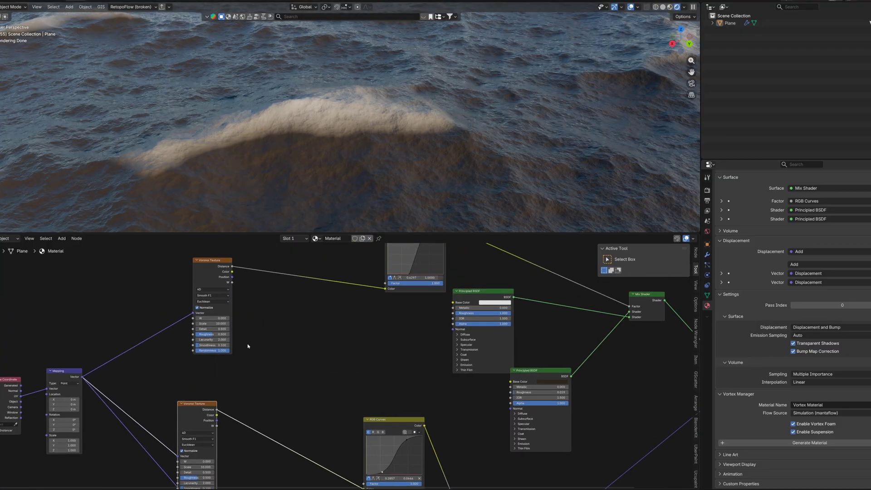
drag(213, 295, 200, 294)
drag(201, 406, 208, 392)
key(F3)
text(color mix)
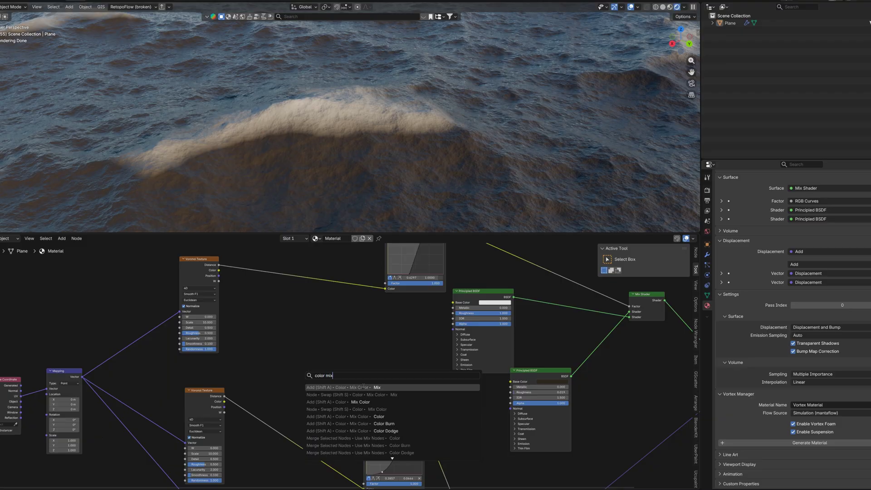
click(363, 387)
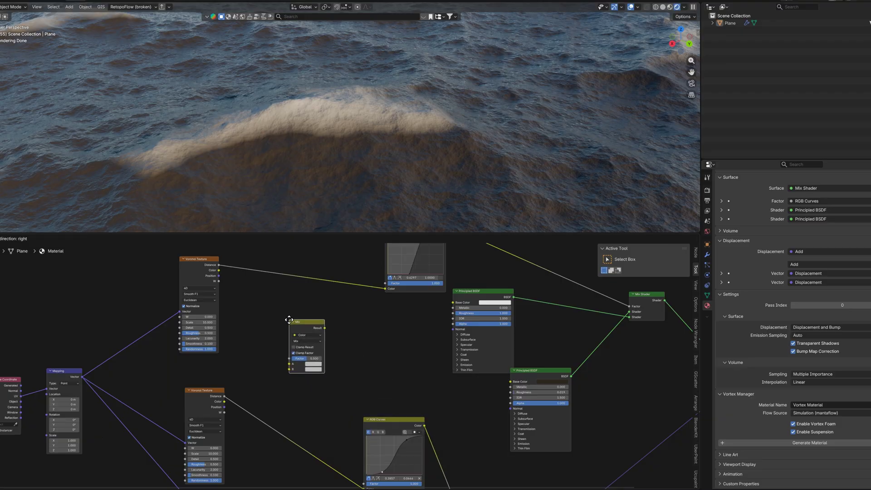
click(336, 401)
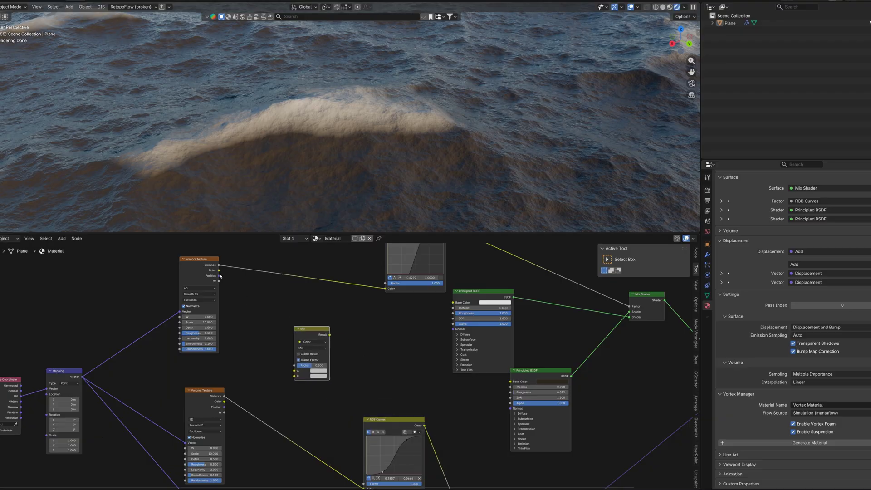
- Connect both Voronoi distance outputs to the Mix node's A and B inputs and its result to the foam RGB Curves
drag(219, 266, 293, 371)
click(223, 397)
middle_drag(344, 349, 314, 383)
drag(299, 370, 298, 371)
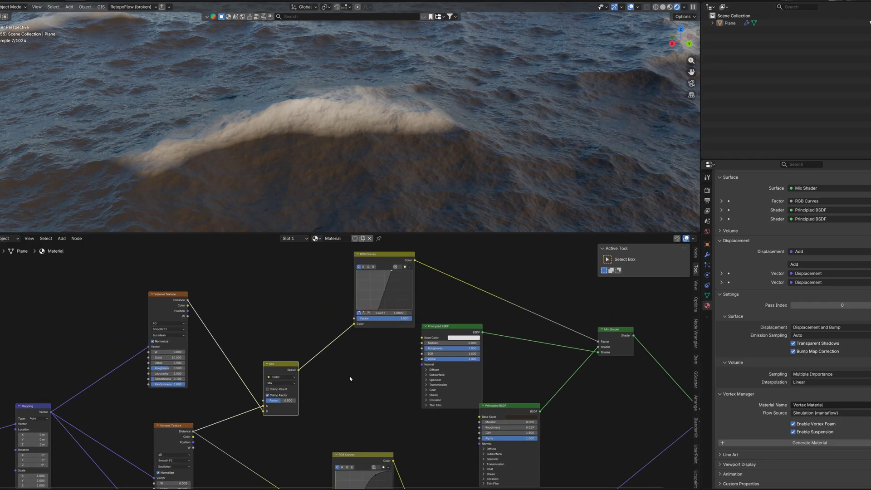
middle_drag(350, 378, 328, 397)
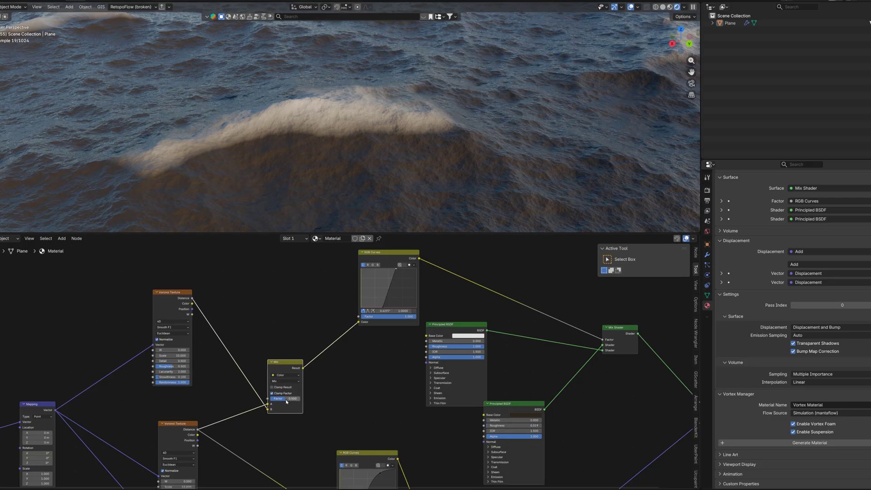
- Preview the foam RGB Curves output on the surface and set the upper foam Voronoi Texture's Scale to 200
click(385, 257)
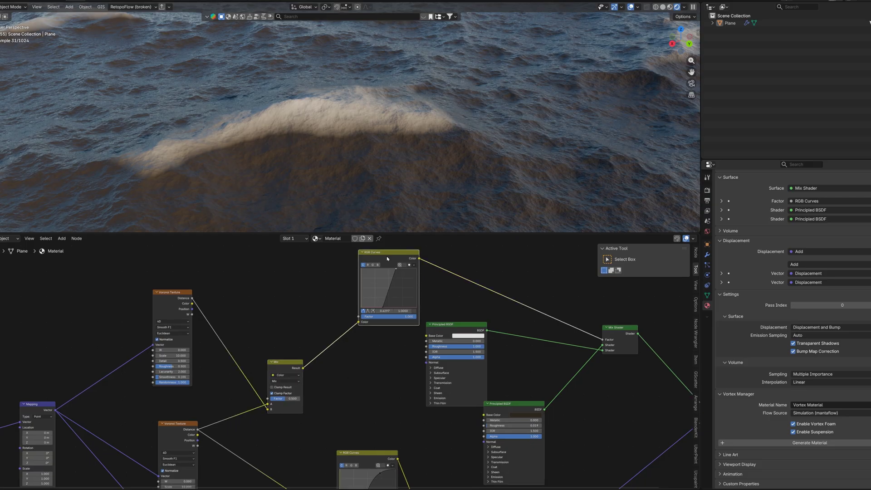
ctrl+shift+click(419, 260)
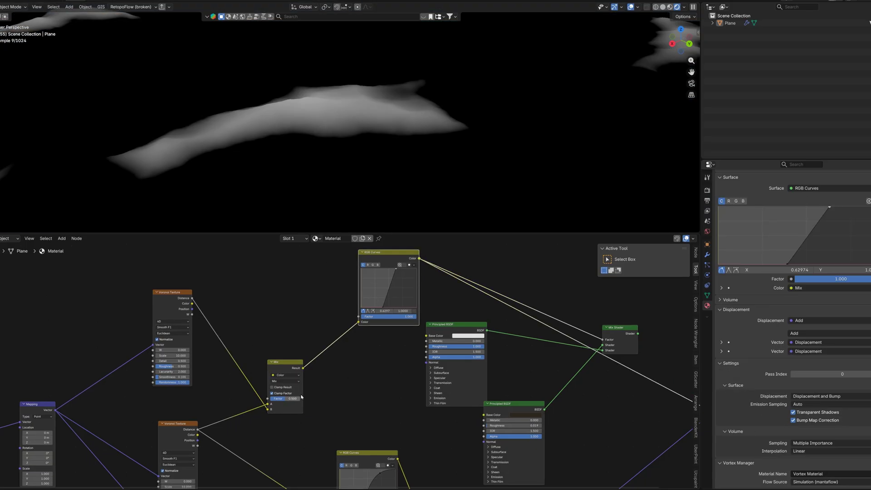
scroll(226, 365, up, 2)
middle_drag(186, 375, 196, 371)
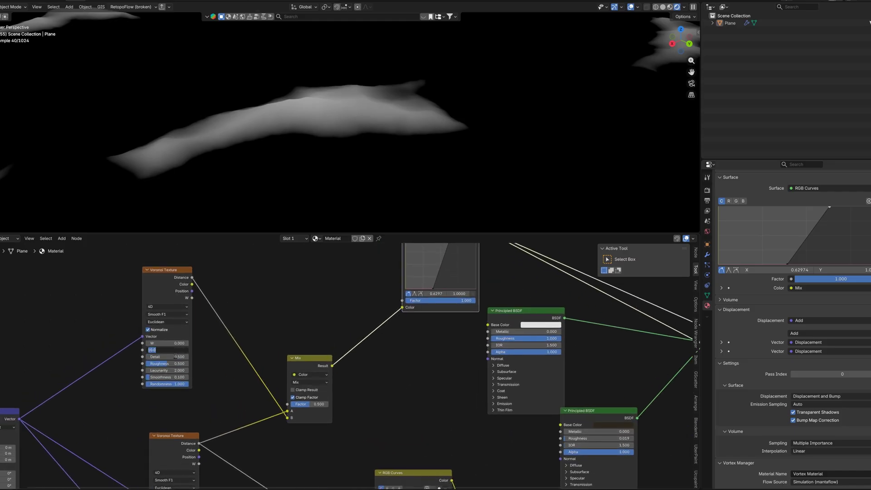
key(Return)
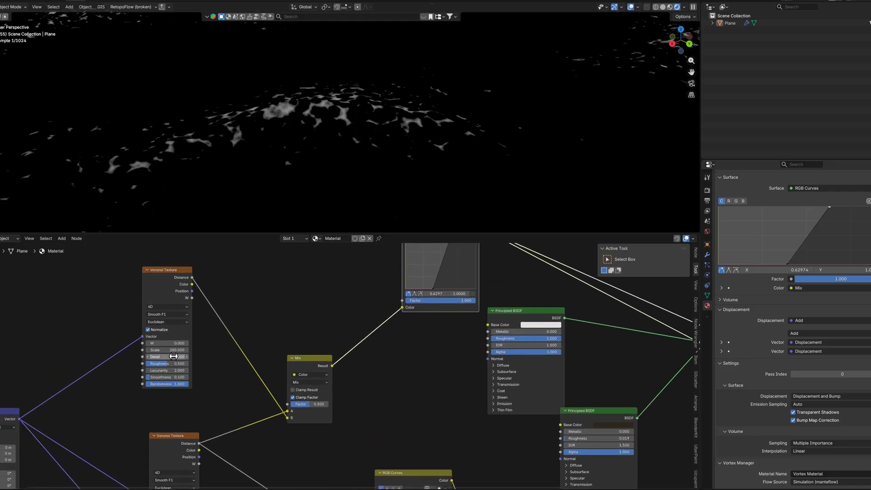
middle_drag(435, 293, 402, 306)
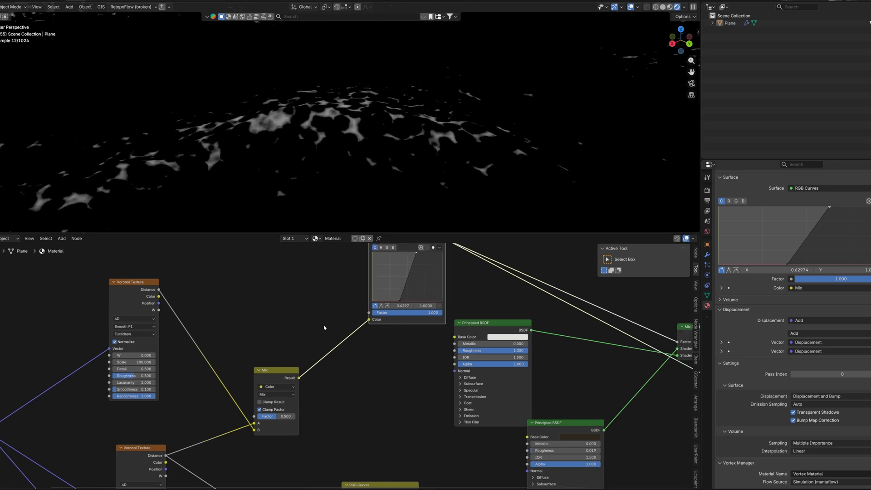
- Shift the foam curve's lower point to X about 0.356 and set the upper Voronoi Texture's Detail to 5 and Roughness to 0.8
drag(398, 301, 397, 300)
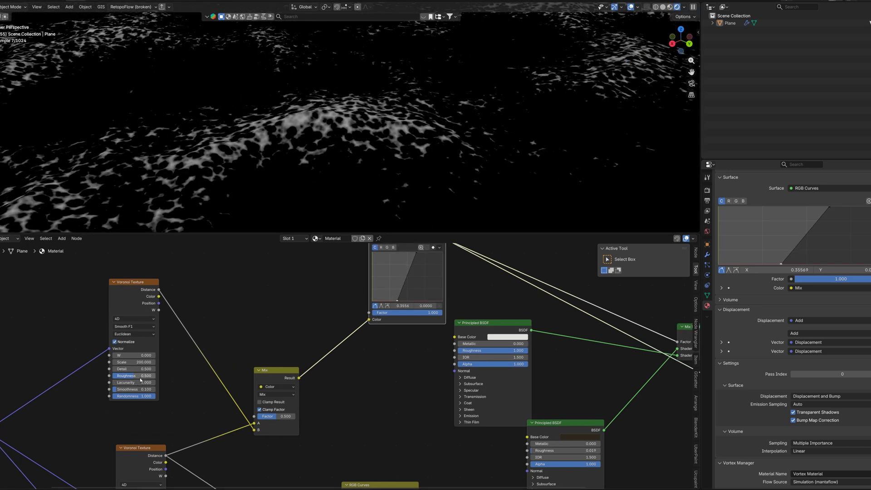
drag(142, 370, 144, 370)
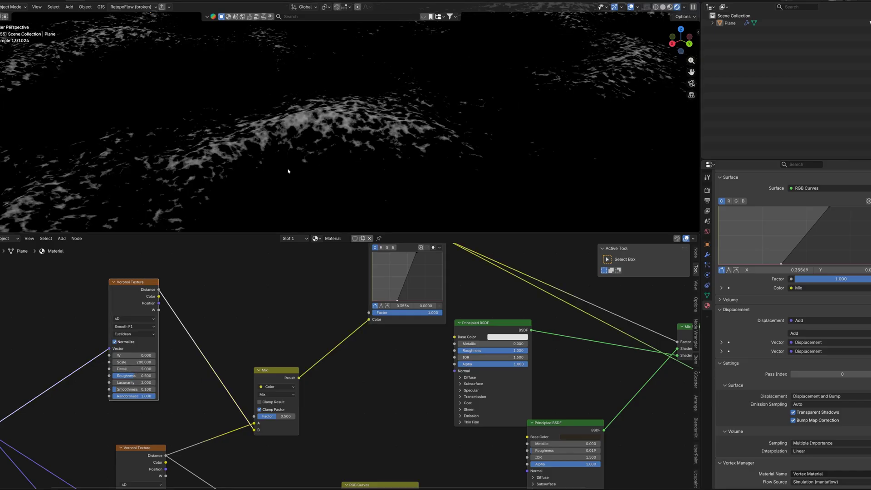
scroll(167, 375, down, 1)
double_click(164, 371)
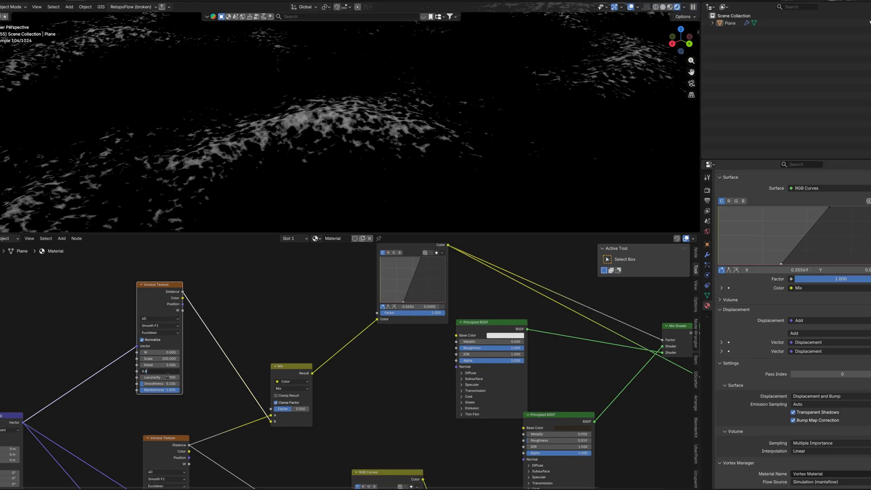
text(0.8)
key(Return)
- Fine-tune the foam curve's lower point to X about 0.347 and route the Mix Shader back to the material's Surface output
scroll(362, 113, up, 3)
middle_drag(317, 147, 339, 144)
scroll(339, 142, up, 3)
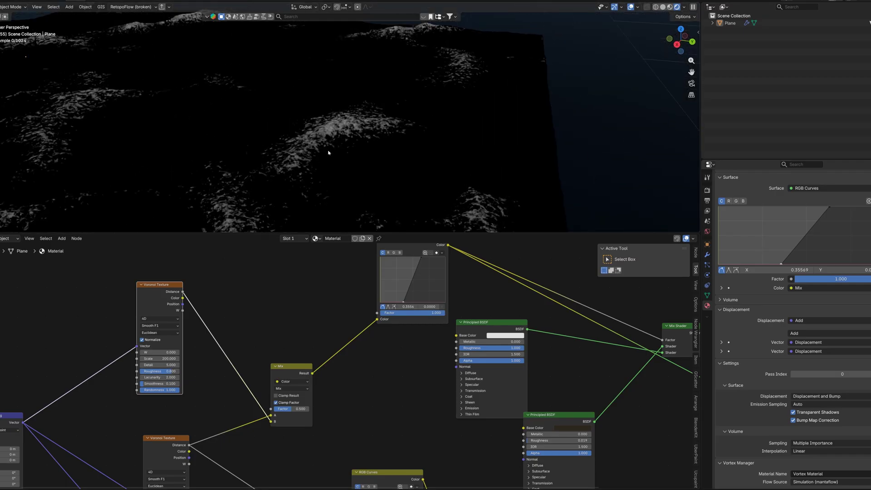
drag(401, 304, 402, 304)
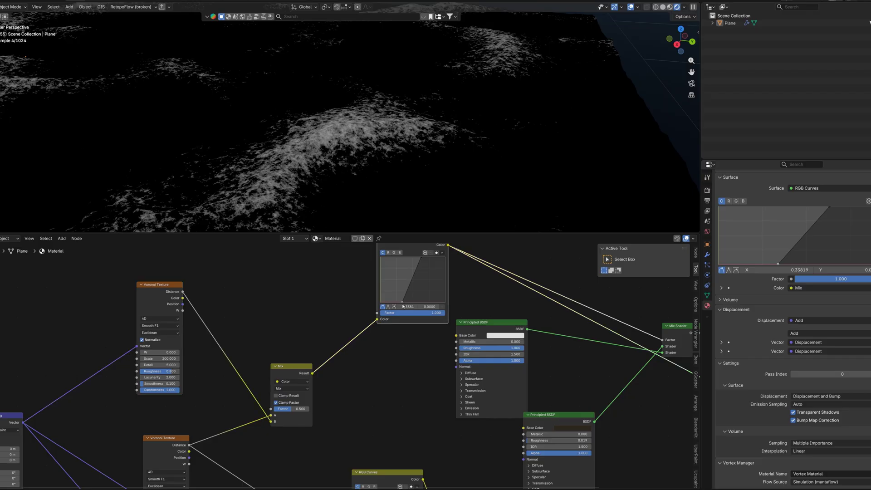
middle_drag(493, 301, 342, 314)
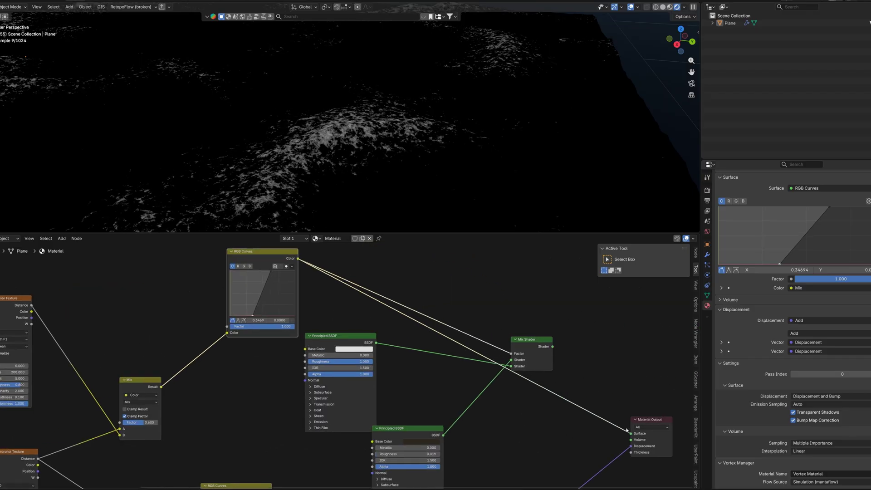
ctrl+shift+click(550, 350)
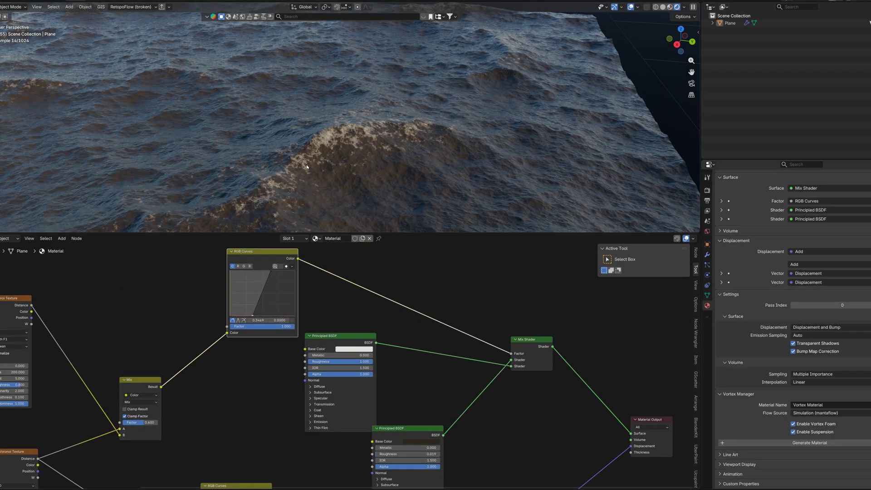
- Examine the broken-up foam up close and across the whole ocean plane in an enlarged 3D viewport
scroll(274, 148, up, 2)
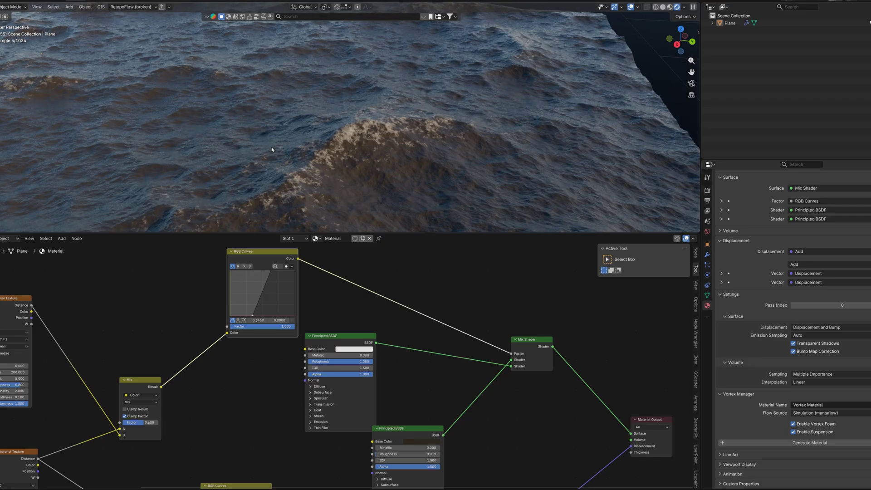
middle_drag(341, 155, 385, 233)
drag(385, 232, 410, 405)
shift+middle_drag(344, 211, 345, 254)
shift+right_click(538, 177)
scroll(313, 191, up, 3)
scroll(311, 191, down, 3)
drag(408, 405, 414, 284)
- Set the Factor of the Mix node blending the two Voronoi distances to 0.55
middle_drag(152, 450, 332, 370)
double_click(320, 393)
text(0.55)
key(Return)
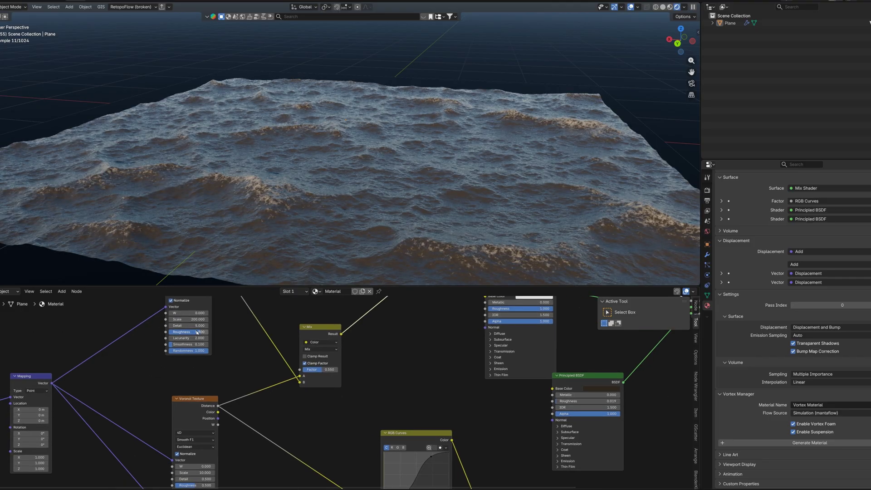
- Try the upper foam Voronoi Texture without Detail, then set its Detail to 10 and Scale to 80
double_click(189, 326)
text(0)
key(Return)
double_click(189, 326)
text(10)
key(Return)
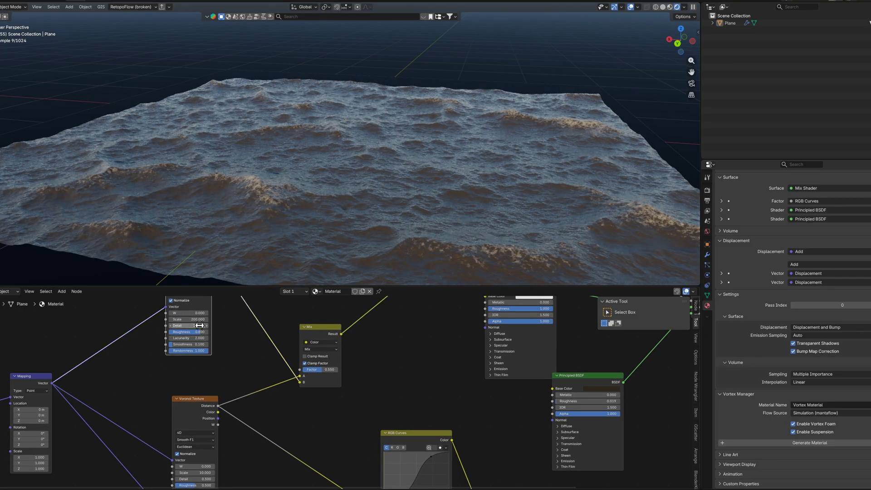
double_click(194, 320)
text(50)
key(Return)
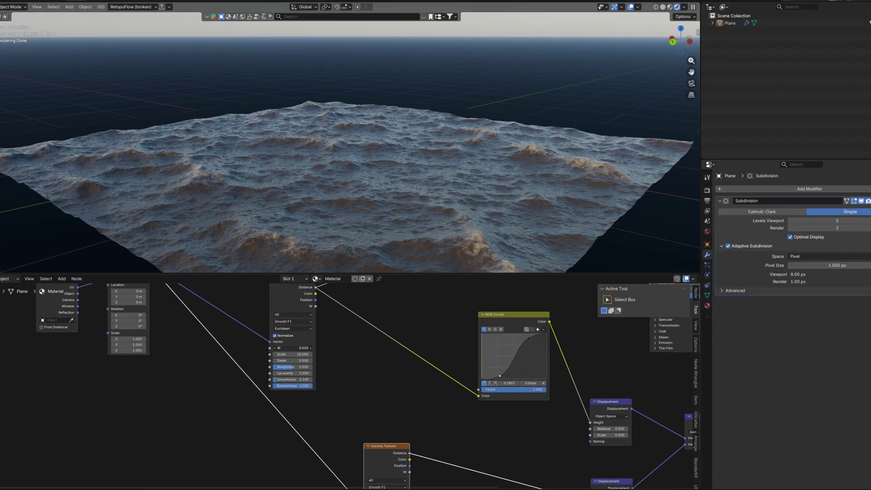
- Try other W values on the two Voronoi Textures driving the displacement and undo each change
drag(293, 348, 181, 348)
key(ctrl+z)
middle_drag(416, 488, 381, 388)
scroll(343, 384, up, 2)
drag(356, 408, 281, 409)
key(ctrl+z)
- Maximize the shader editor and add a Value node beside the two displacement Voronoi Textures
middle_drag(267, 354, 305, 426)
scroll(305, 426, down, 7)
drag(309, 298, 327, 299)
click(258, 398)
key(F3)
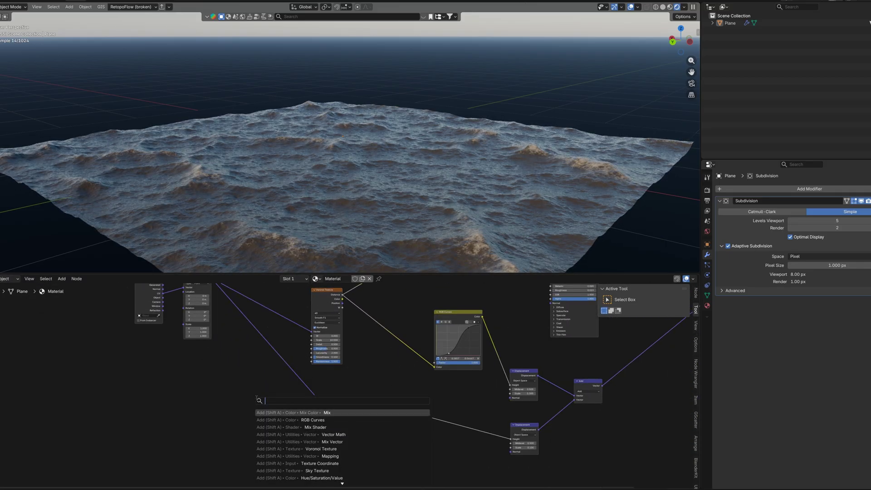
key(Escape)
key(ctrl+space)
scroll(308, 340, up, 2)
key(F3)
text(val)
key(Return)
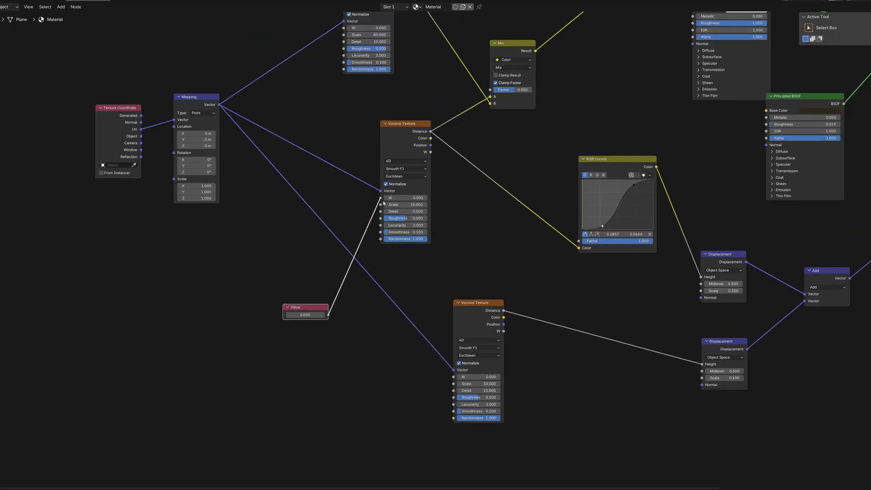
- Connect the Value node to the W inputs of both displacement Voronoi Textures and reposition the node
drag(452, 376, 453, 377)
middle_drag(297, 313, 330, 312)
scroll(330, 312, up, 2)
drag(325, 321, 285, 294)
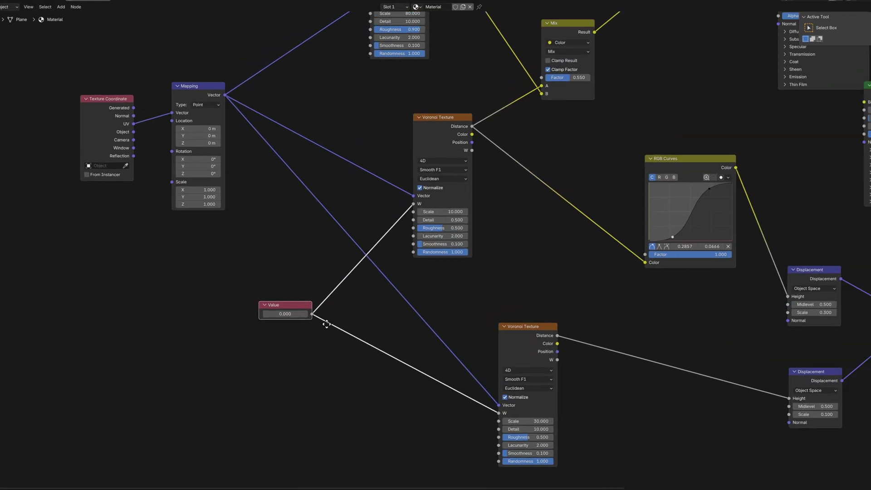
- Restore the split layout, divide the 3D viewport horizontally and turn its lower part into a Timeline
key(ctrl+space)
right_click(729, 245)
click(726, 252)
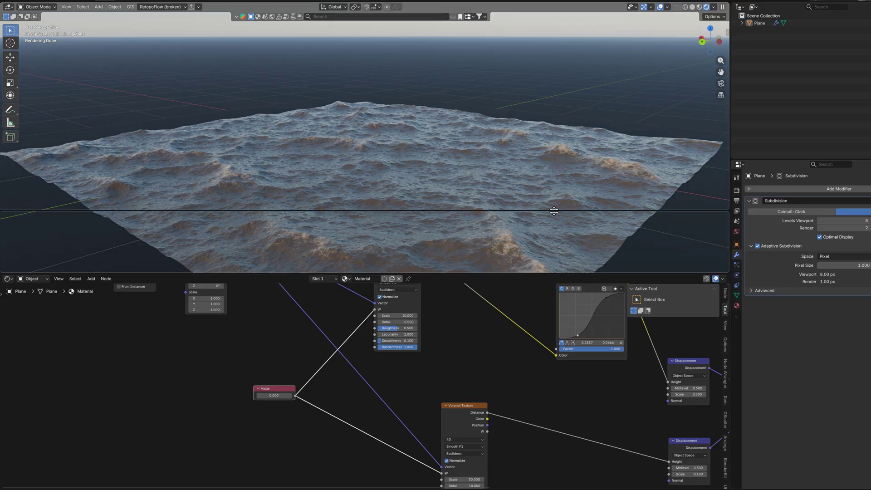
click(635, 210)
click(8, 216)
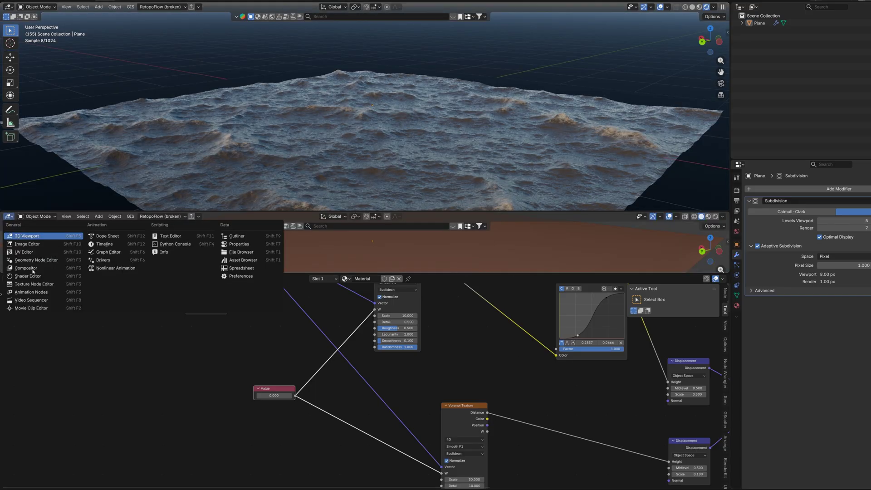
click(102, 244)
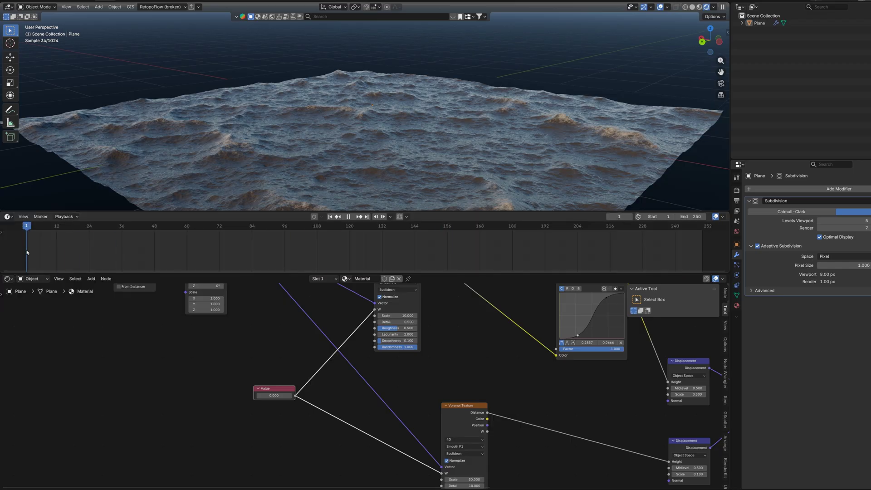
- Keyframe the Value node at 0 on frame 0 and at 1 on frame 250
right_click(274, 399)
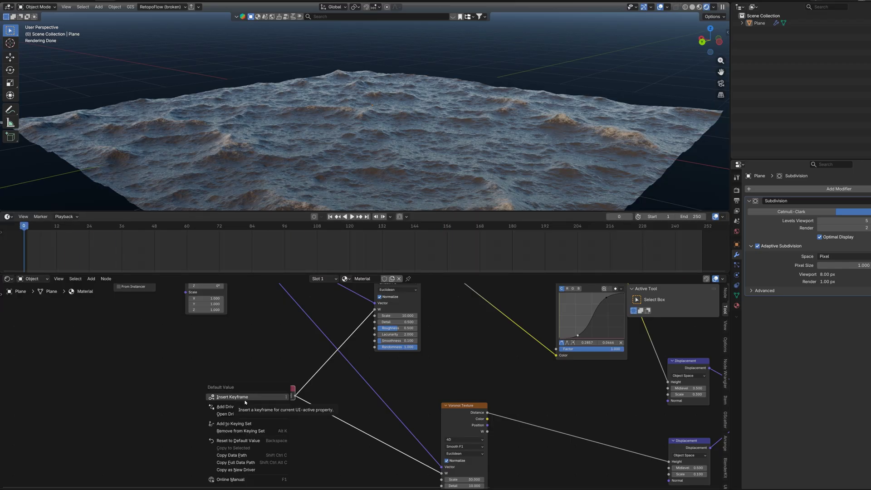
click(245, 399)
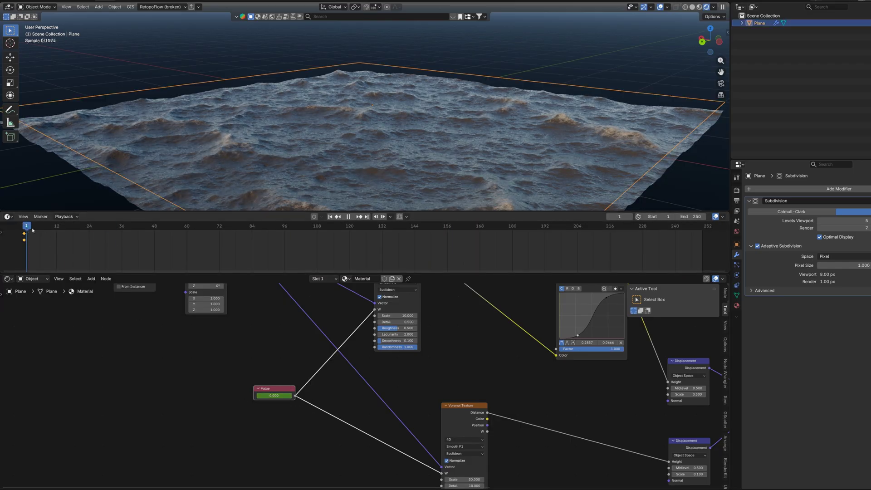
drag(27, 229, 654, 231)
key(space)
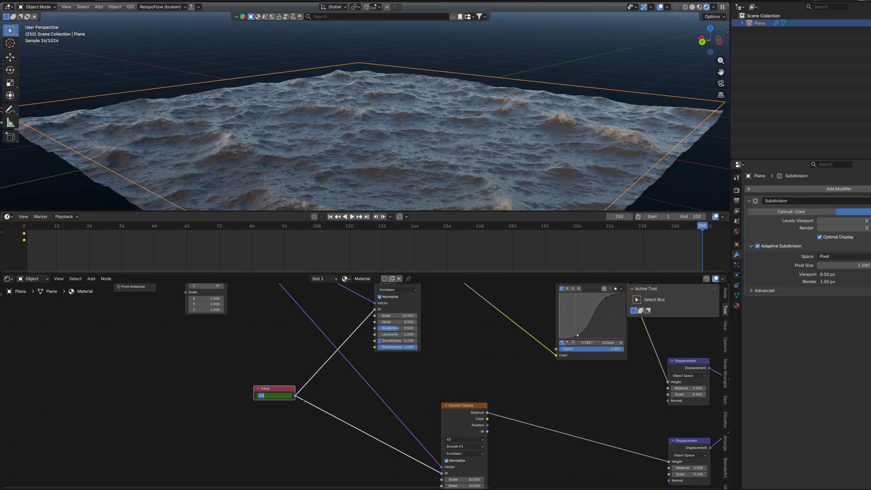
text(1)
key(Return)
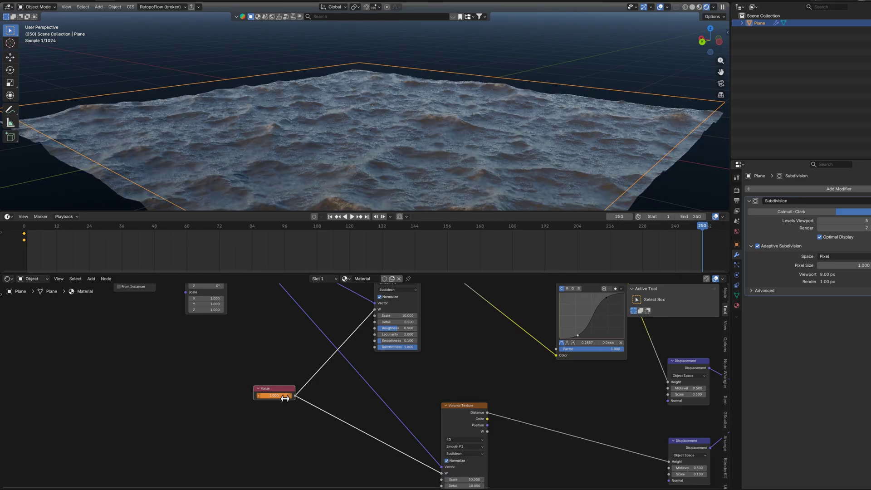
right_click(284, 397)
click(278, 397)
- Change the Timeline area to the Graph Editor and enlarge it
click(9, 217)
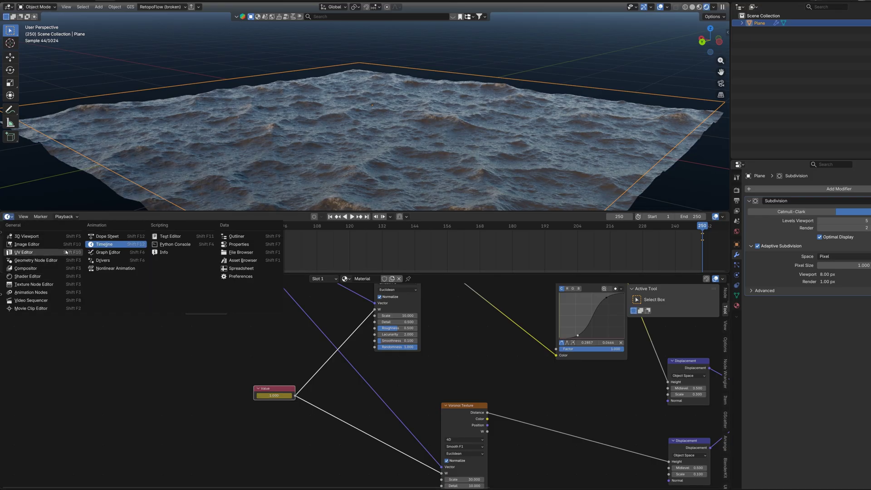
click(106, 252)
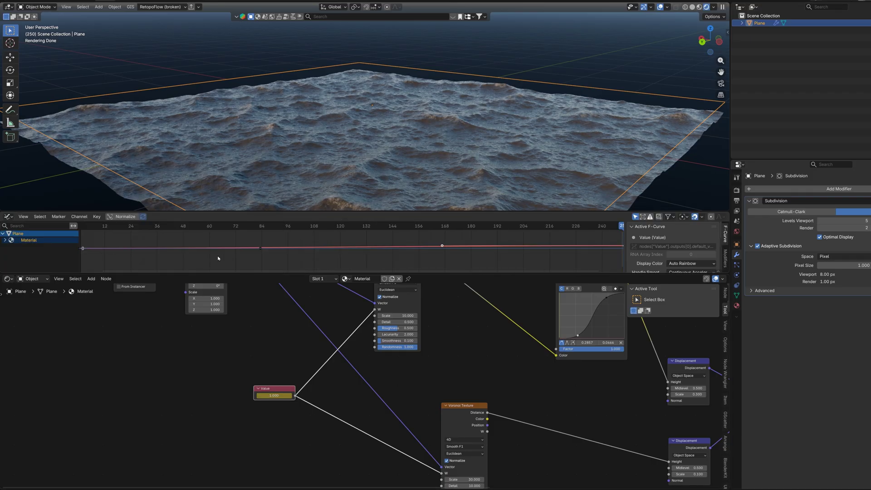
drag(268, 274, 268, 293)
click(178, 274)
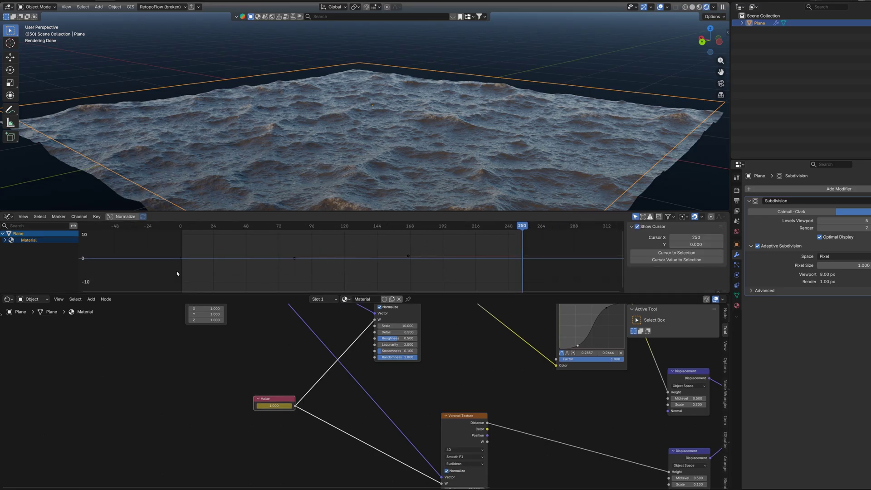
- Select all keyframes of the Value curve and set their interpolation mode to Linear
key(a)
key(Home)
right_click(507, 235)
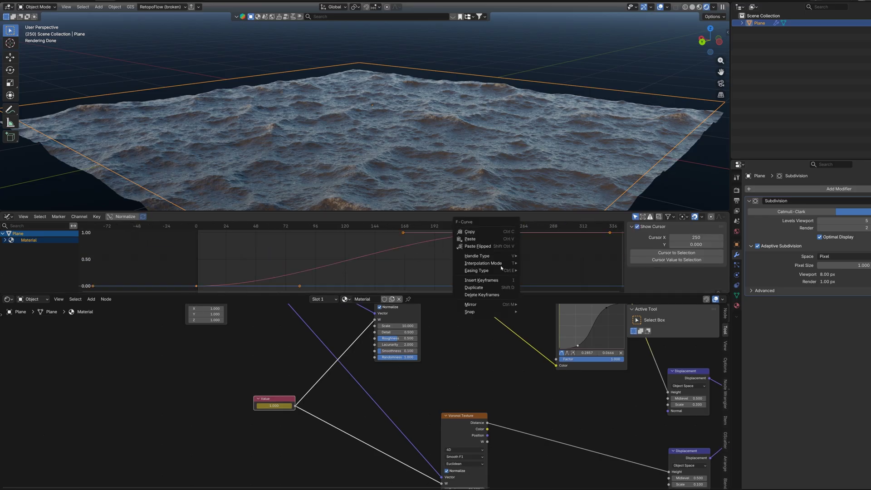
mouse_move(499, 262)
click(540, 285)
- Play the animation from frame 0 and examine the moving waves from several angles
drag(507, 232, 211, 266)
key(space)
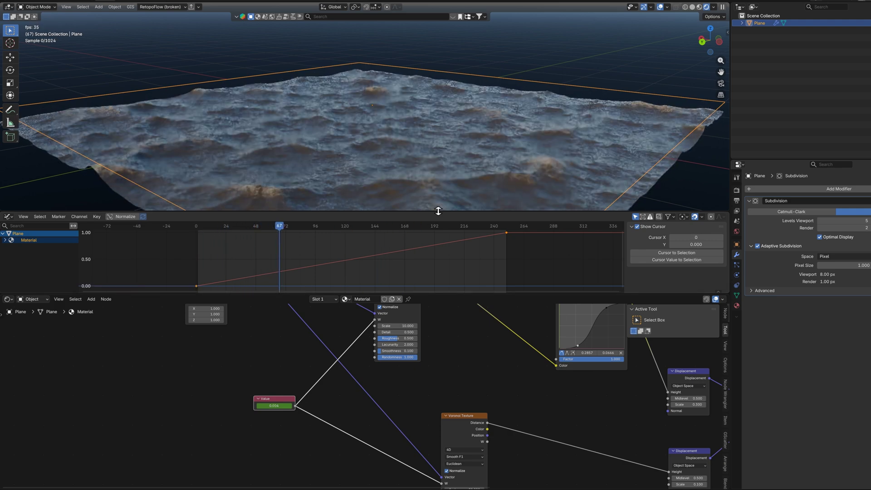
middle_drag(301, 150, 340, 149)
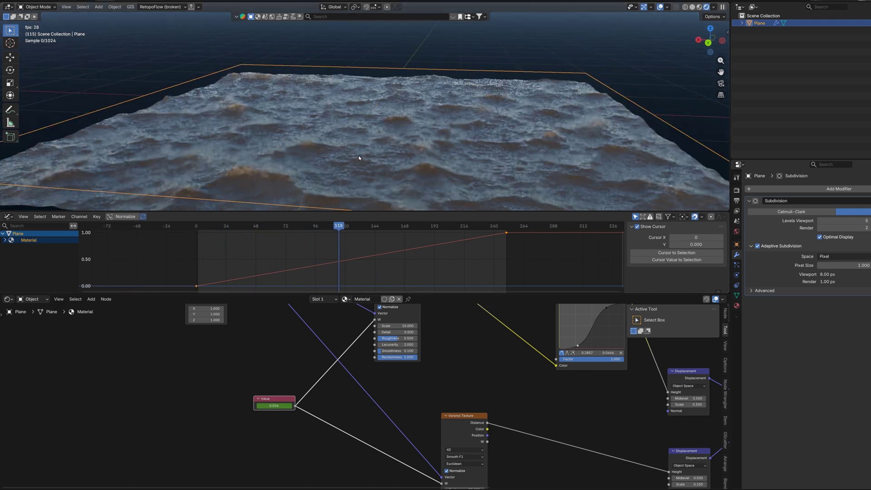
scroll(367, 157, down, 8)
click(375, 156)
middle_drag(424, 159, 363, 175)
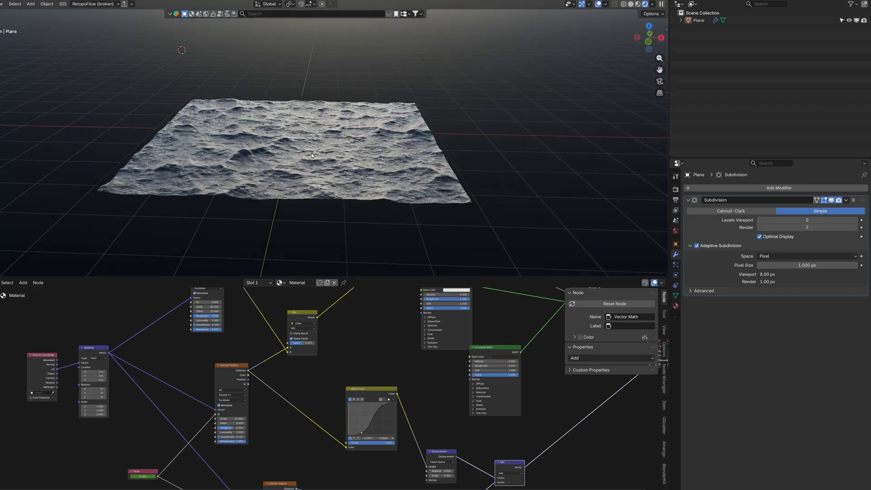
- Select the ocean plane and set its Subdivision modifier to Catmull-Clark
click(318, 169)
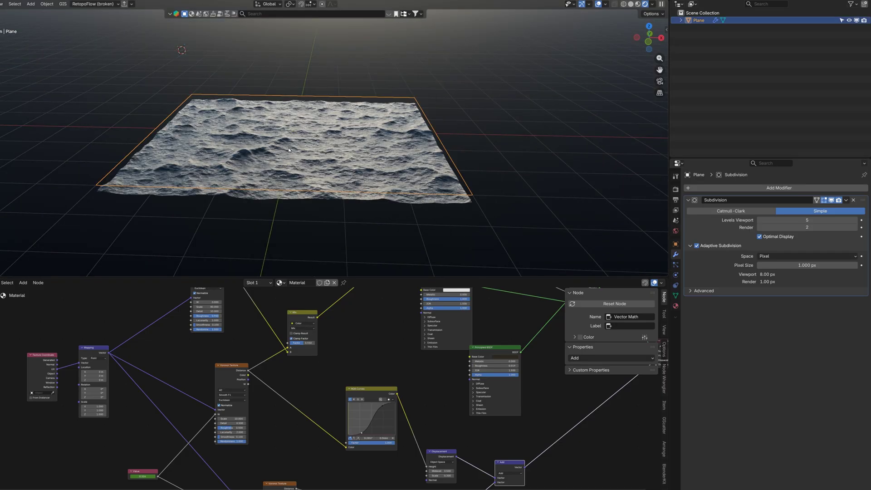
scroll(319, 169, down, 1)
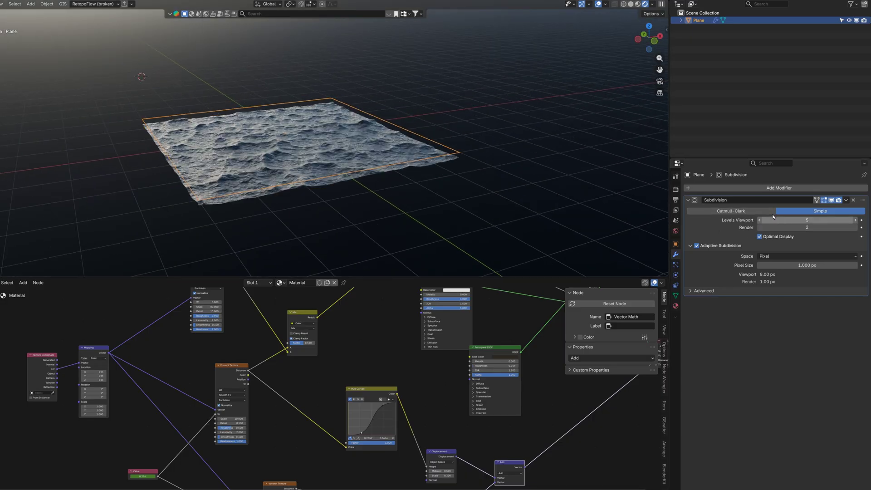
click(731, 212)
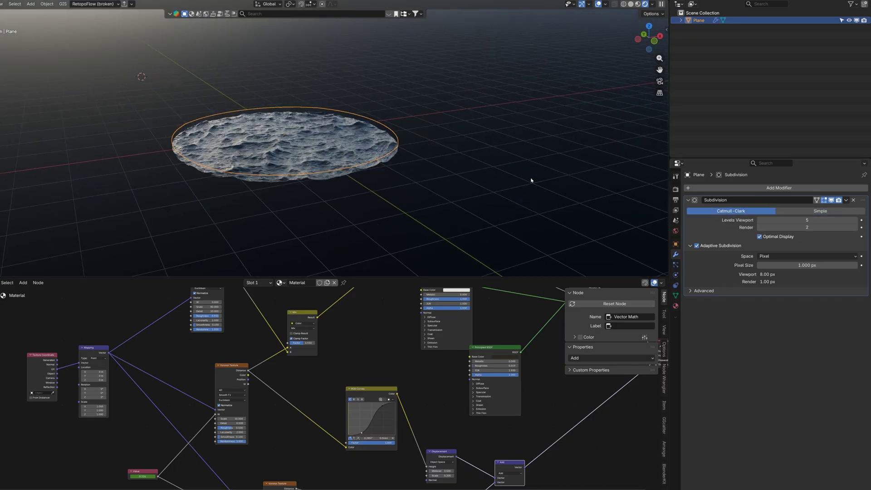
click(462, 169)
scroll(463, 169, up, 2)
click(404, 160)
middle_drag(403, 160, 375, 163)
- Scale the ocean plane up about 25 times and apply its scale
scroll(375, 164, down, 3)
scroll(374, 162, down, 5)
scroll(346, 155, up, 2)
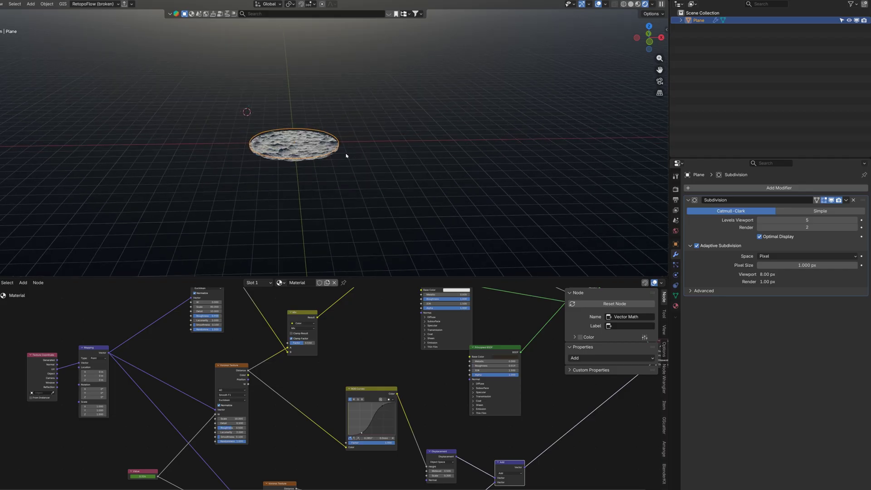
key(s)
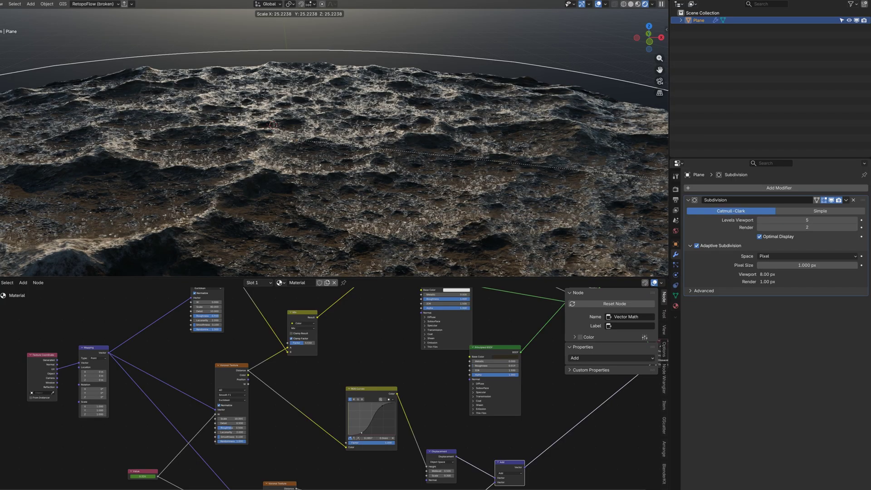
click(653, 178)
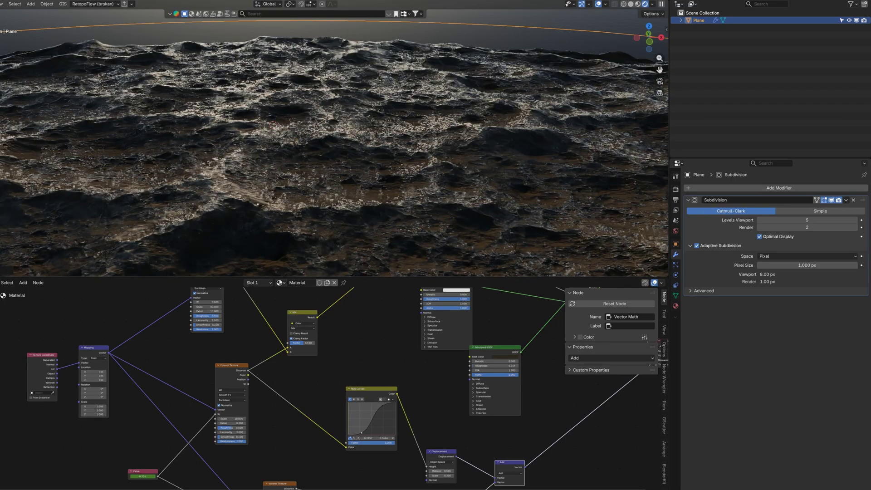
right_click(324, 156)
click(308, 156)
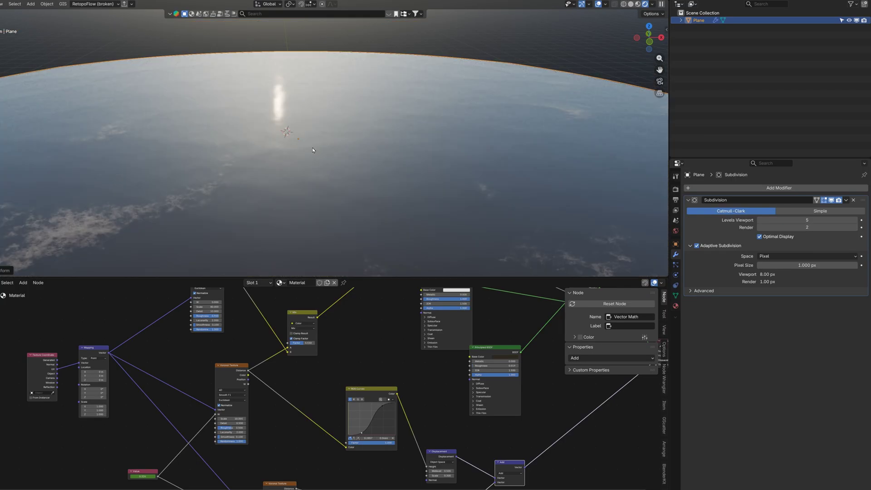
scroll(307, 156, up, 2)
mouse_move(308, 156)
middle_down()
mouse_move(264, 171)
mouse_move(311, 152)
middle_up()
- Change the node editor area to the UV Editor and scale all of the plane's UVs by 50 in Edit Mode
click(7, 282)
click(27, 331)
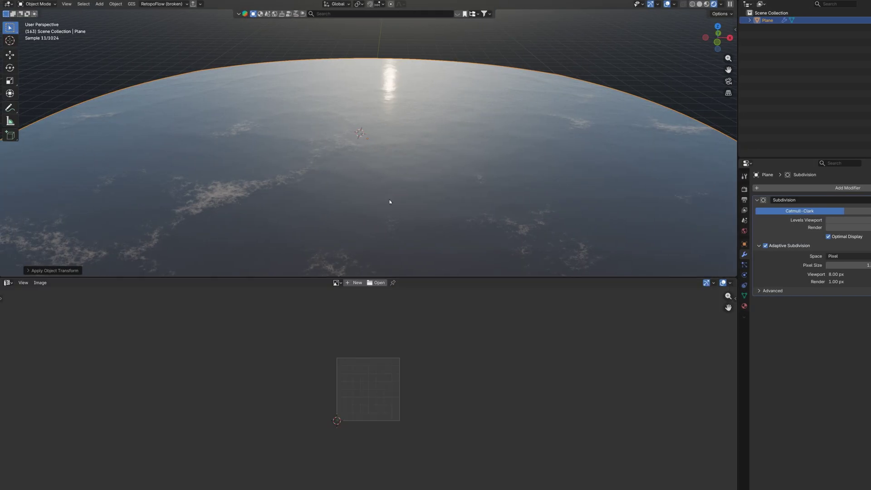
key(Tab)
scroll(388, 166, down, 3)
key(a)
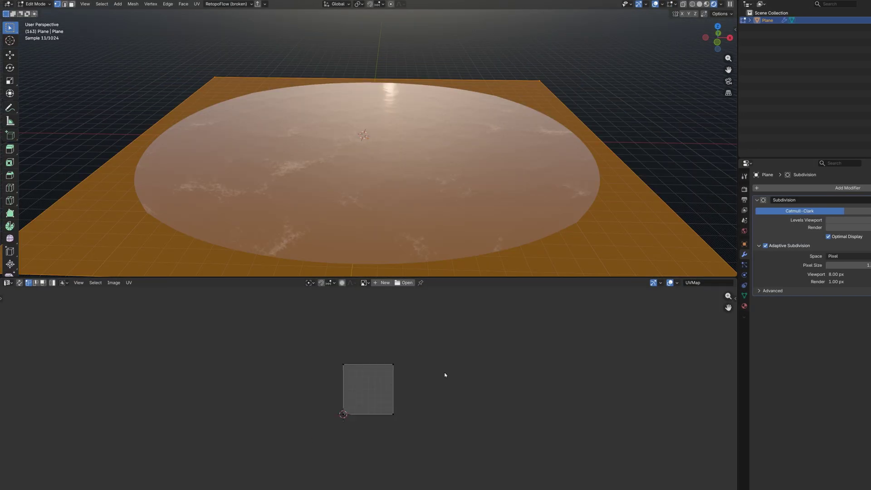
key(a)
scroll(442, 375, down, 5)
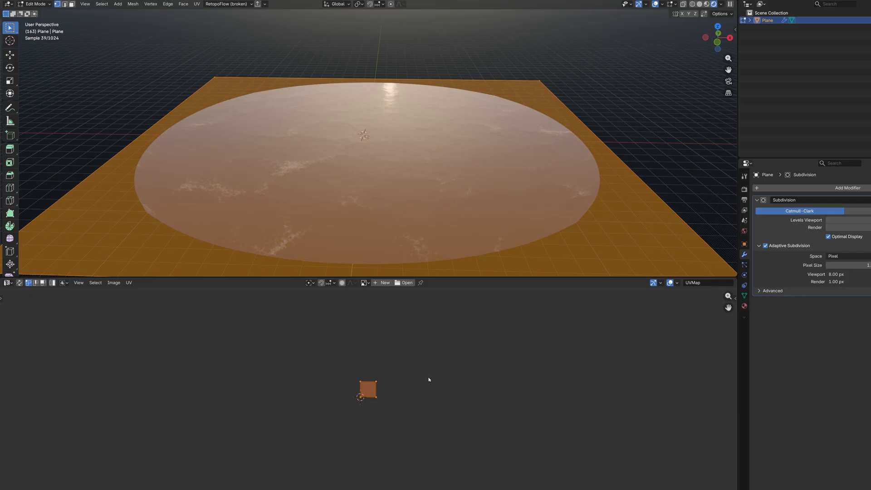
text(s50)
key(Return)
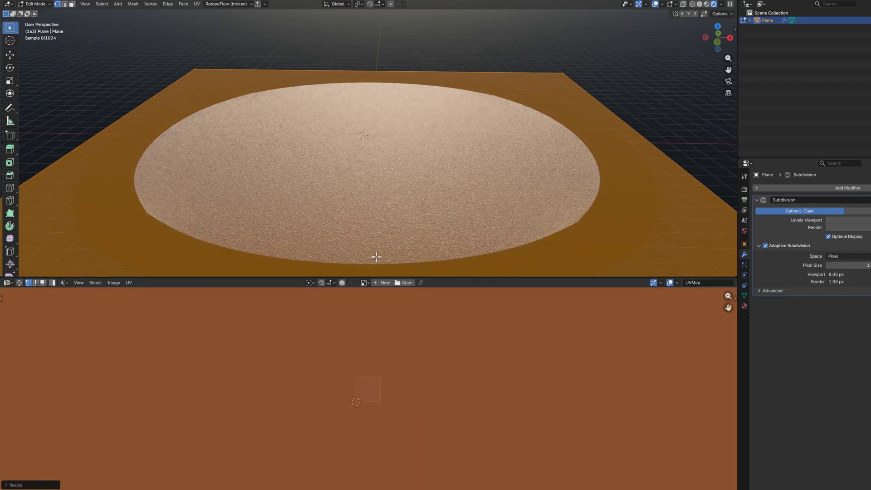
scroll(375, 255, up, 5)
key(Tab)
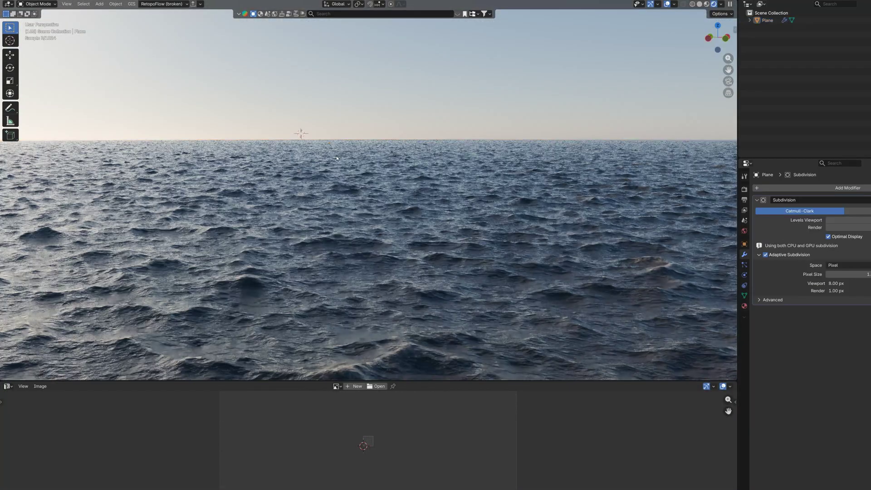
- Select the ocean plane, change the UV Editor area back to the Shader Editor and enlarge it
click(374, 284)
click(8, 386)
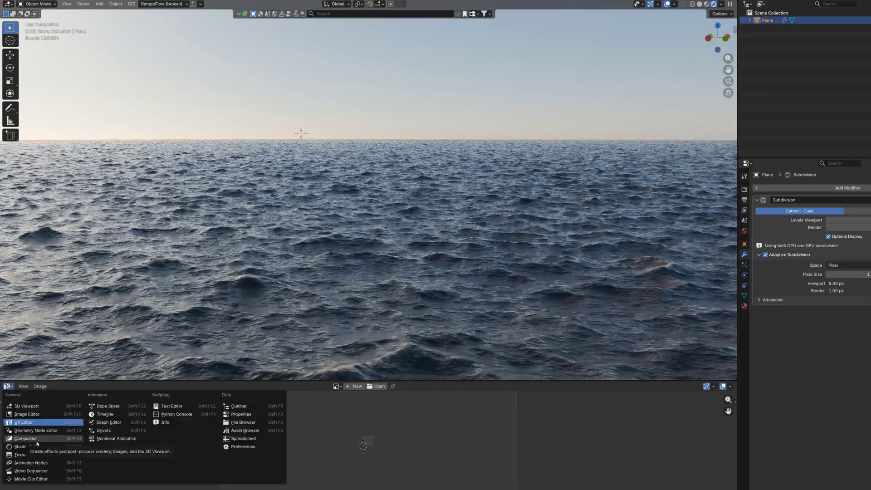
click(34, 447)
drag(317, 381, 317, 308)
middle_drag(436, 355, 423, 343)
middle_drag(307, 398, 232, 363)
scroll(231, 364, up, 3)
scroll(466, 430, up, 1)
middle_drag(466, 431, 418, 396)
drag(417, 388, 405, 388)
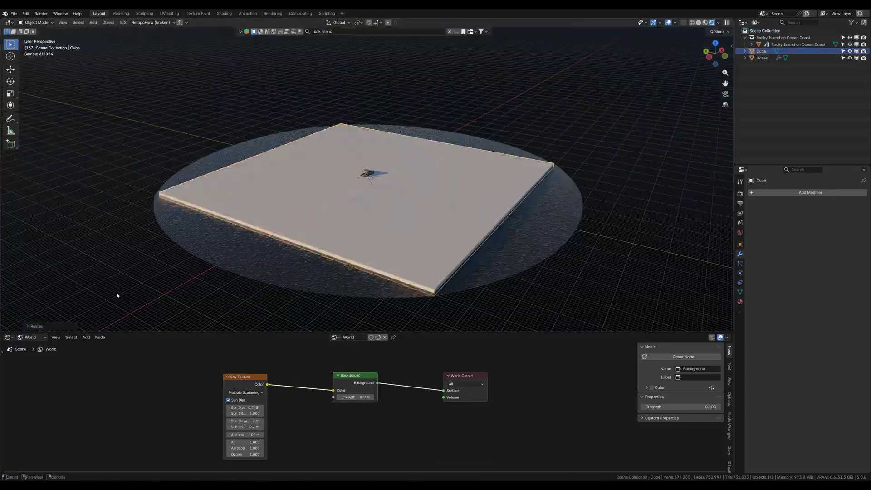
- Add a volume shader node to the Fog material of the large flat cube over the ocean
middle_drag(117, 295, 499, 247)
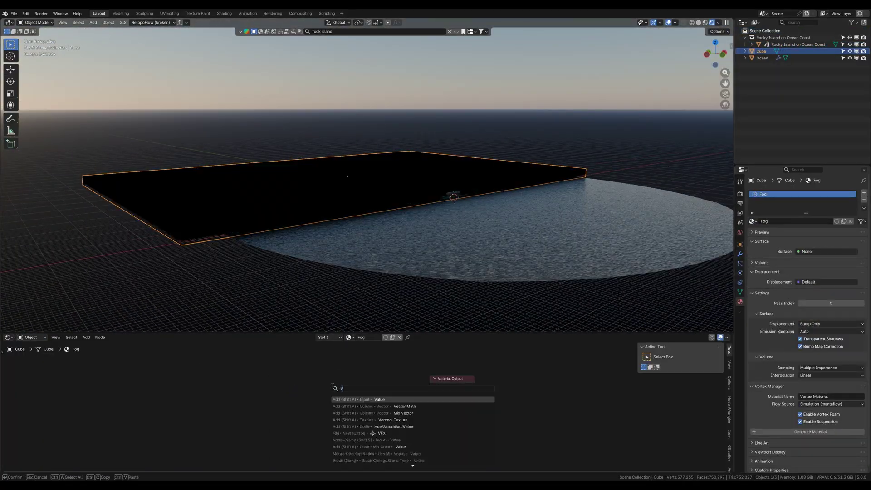
key(Return)
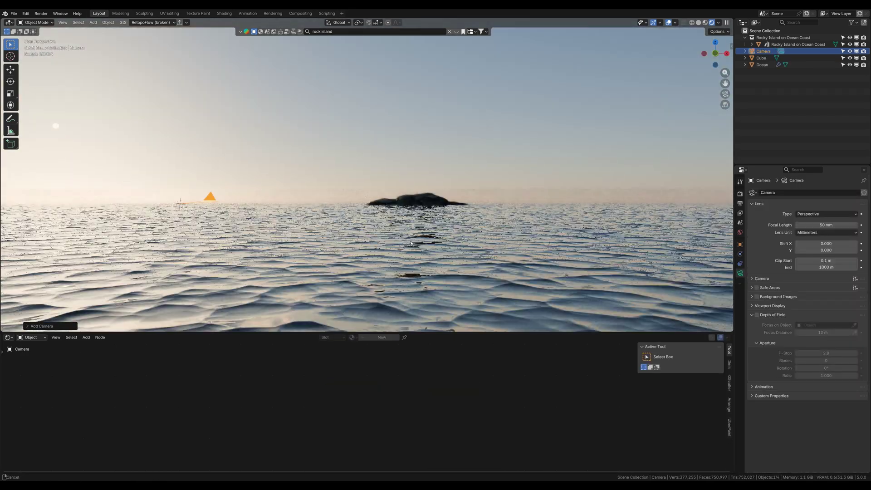
- Look through the new camera, set its rotation to X 90°, Y 0°, Z 0°, and move it to centre the rocky island
key(KP_0)
key(n)
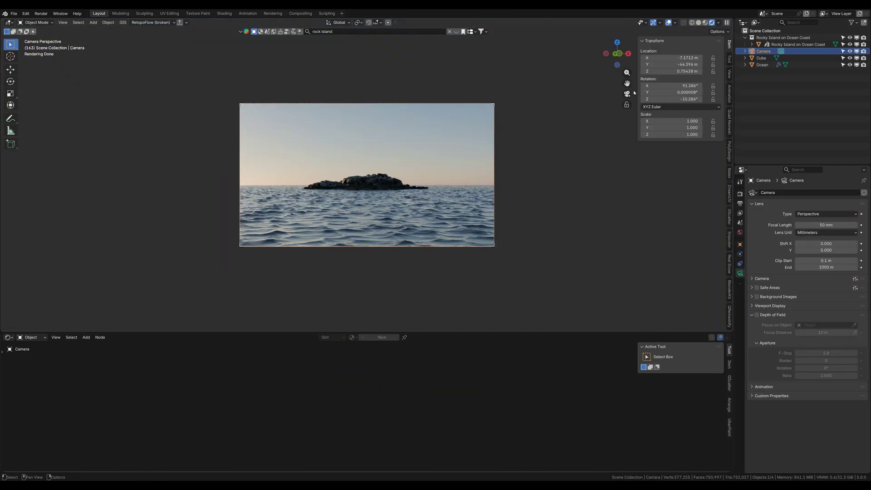
key(g)
key(y)
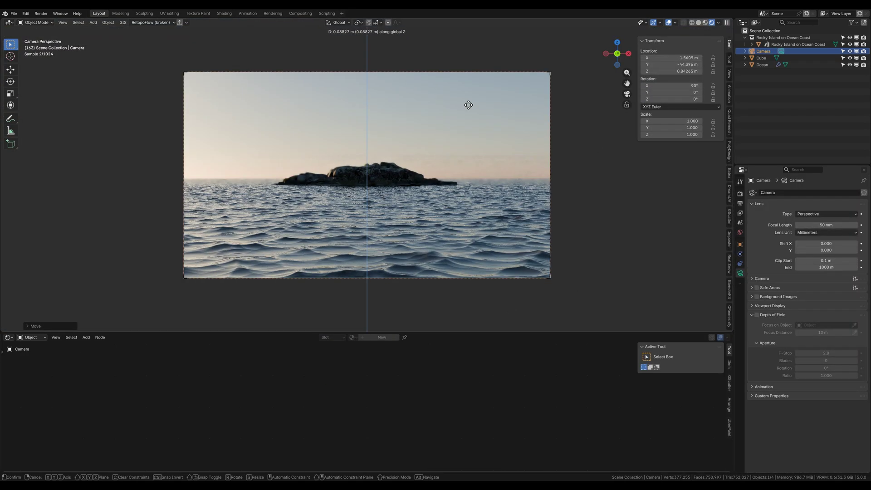